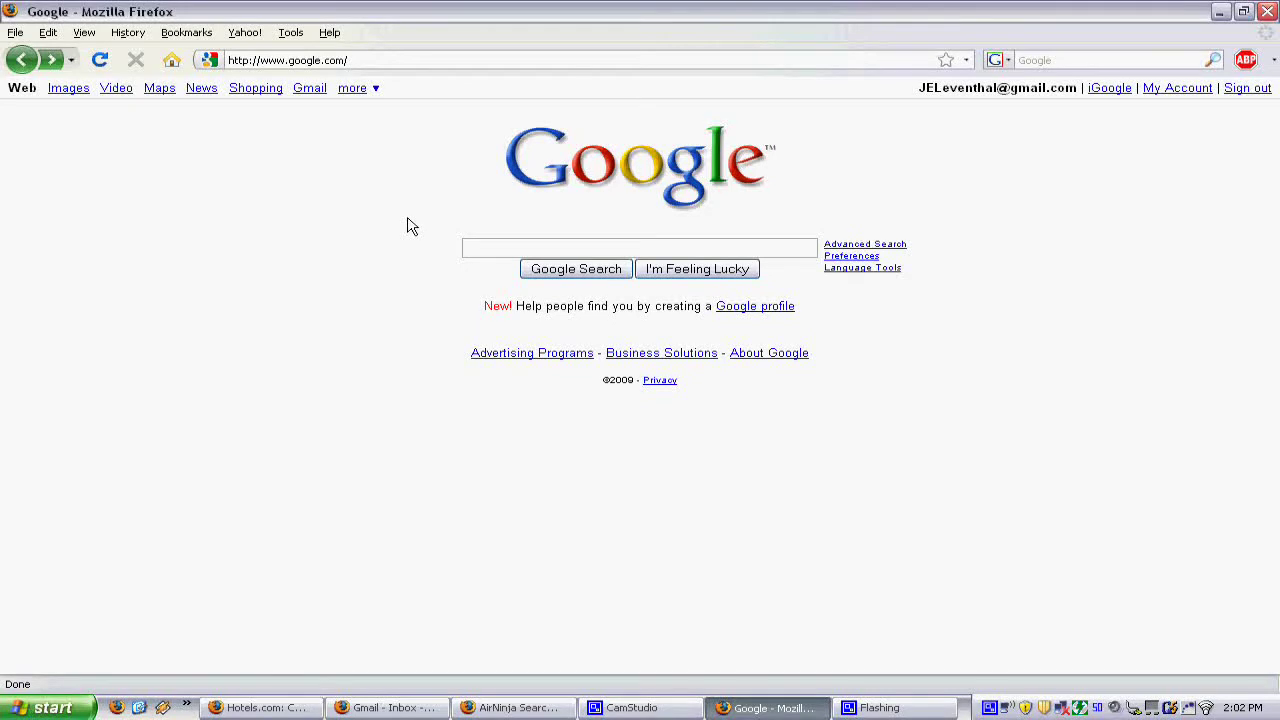
{"action": "left_click", "coordinate": [365, 60]}
{"action": "type", "text": "www.li"}
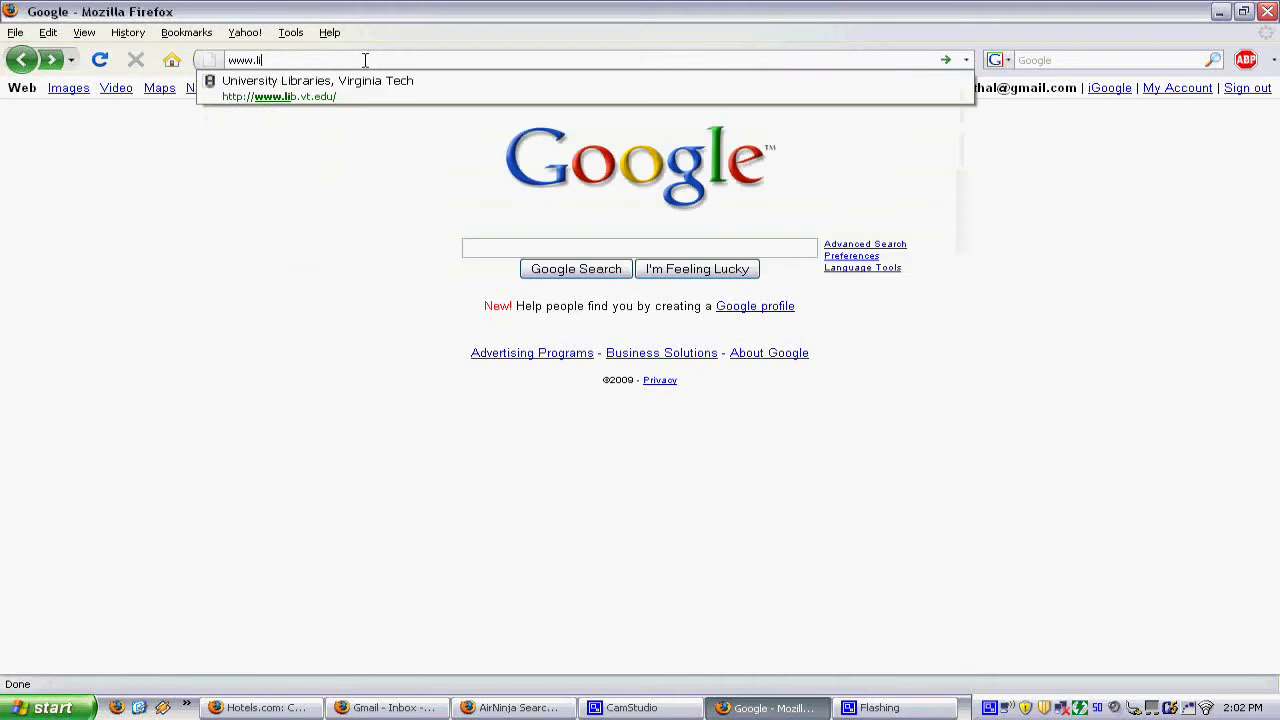
{"action": "type", "text": "b.vt.edu"}
{"action": "key", "text": "Return"}
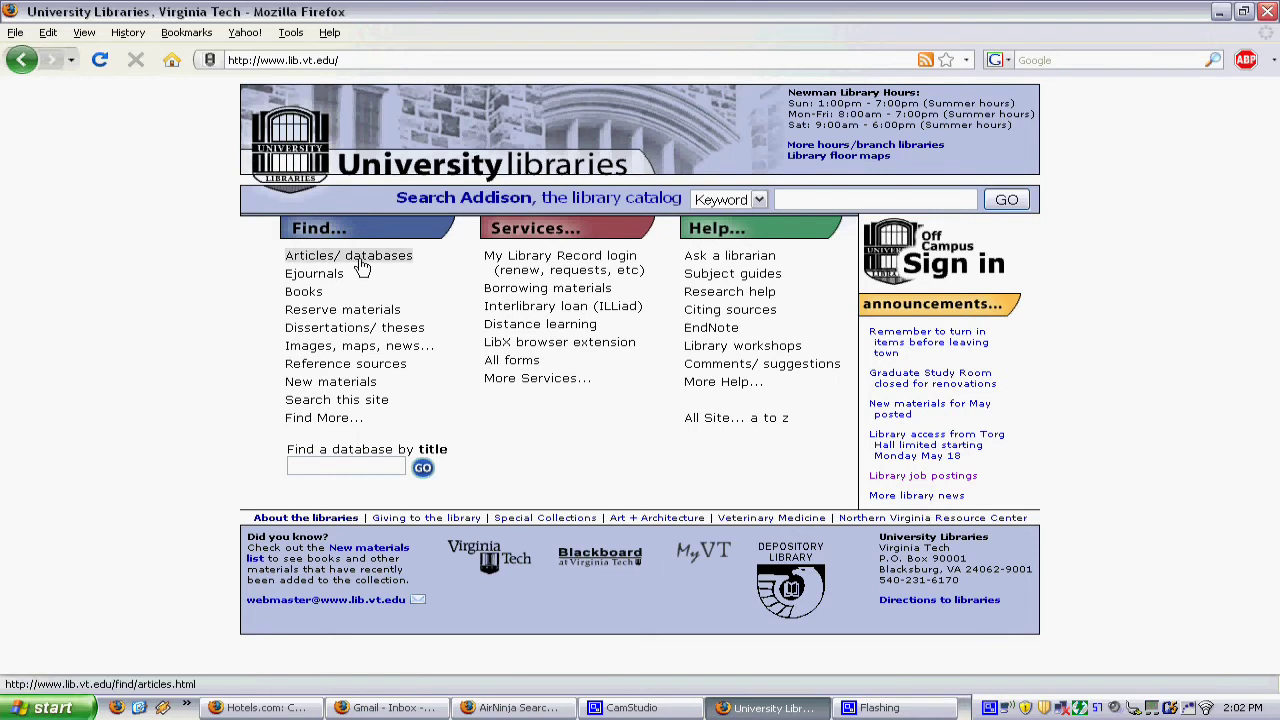
- Open EBSCOhost databases in a new tab from the Databases A to Z list under E
{"action": "left_click", "coordinate": [362, 262]}
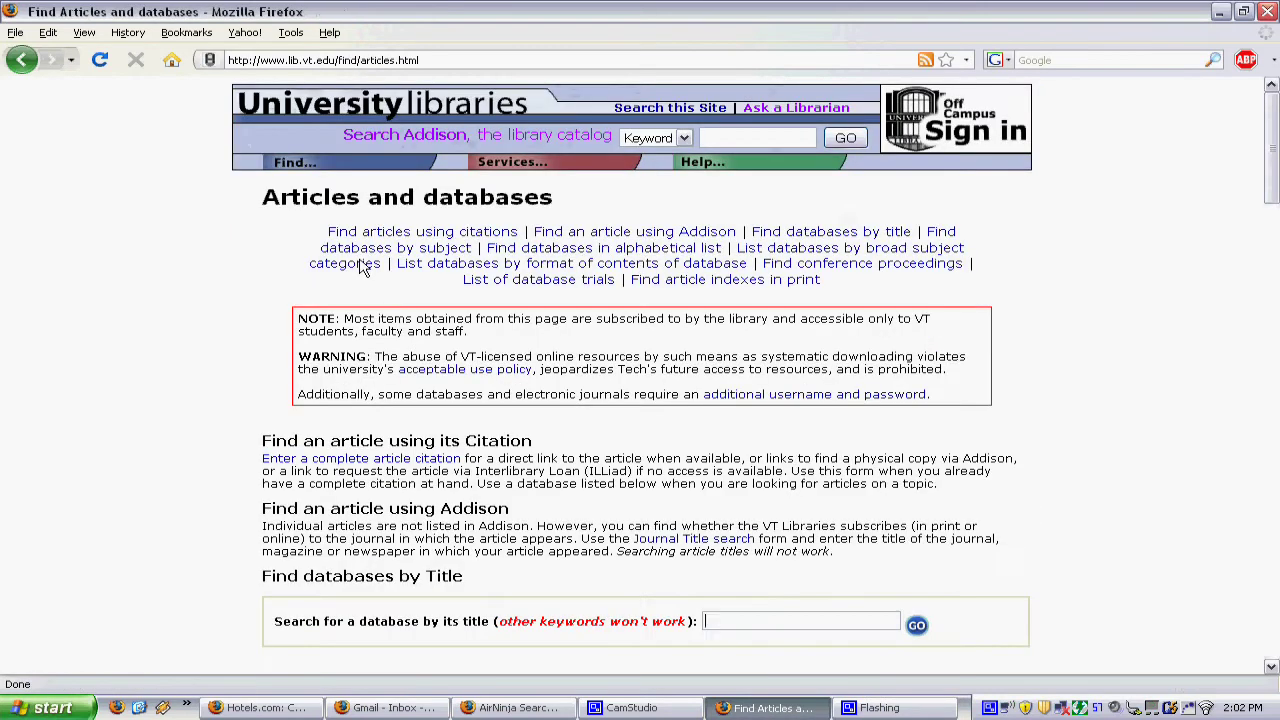
{"action": "scroll", "coordinate": [224, 296], "scroll_direction": "down", "scroll_amount": 4}
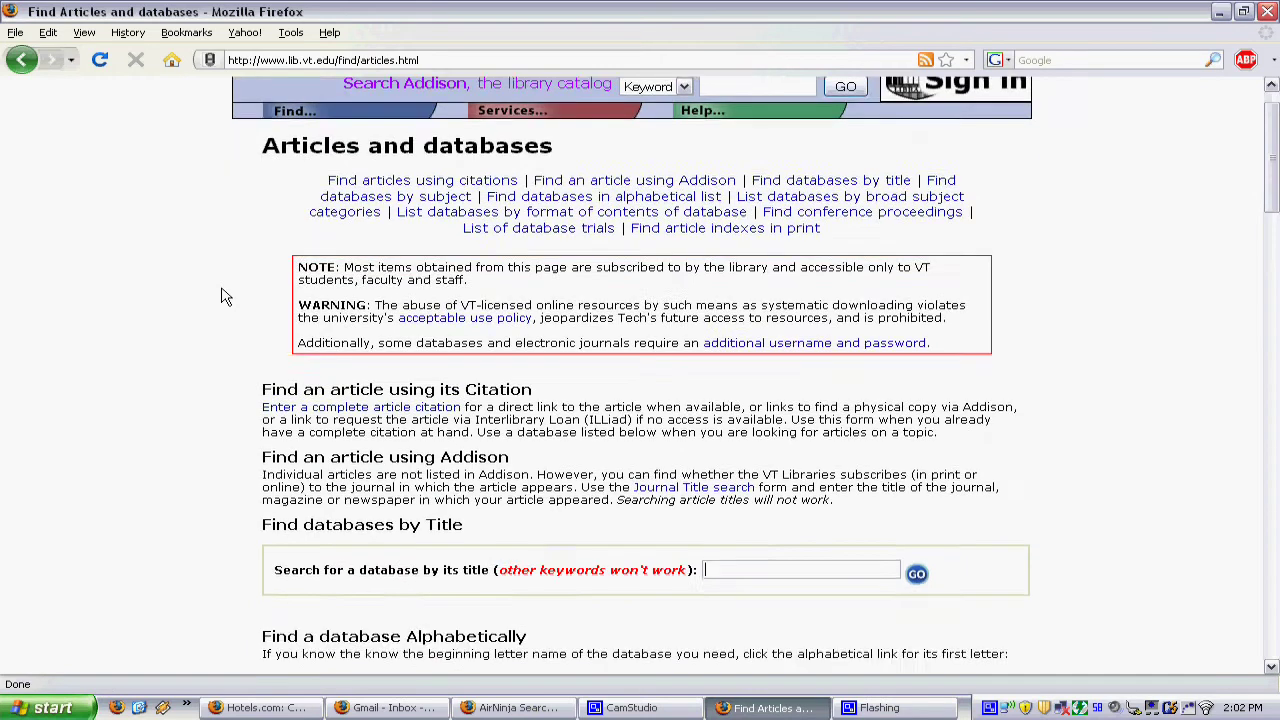
{"action": "scroll", "coordinate": [224, 296], "scroll_direction": "down", "scroll_amount": 1}
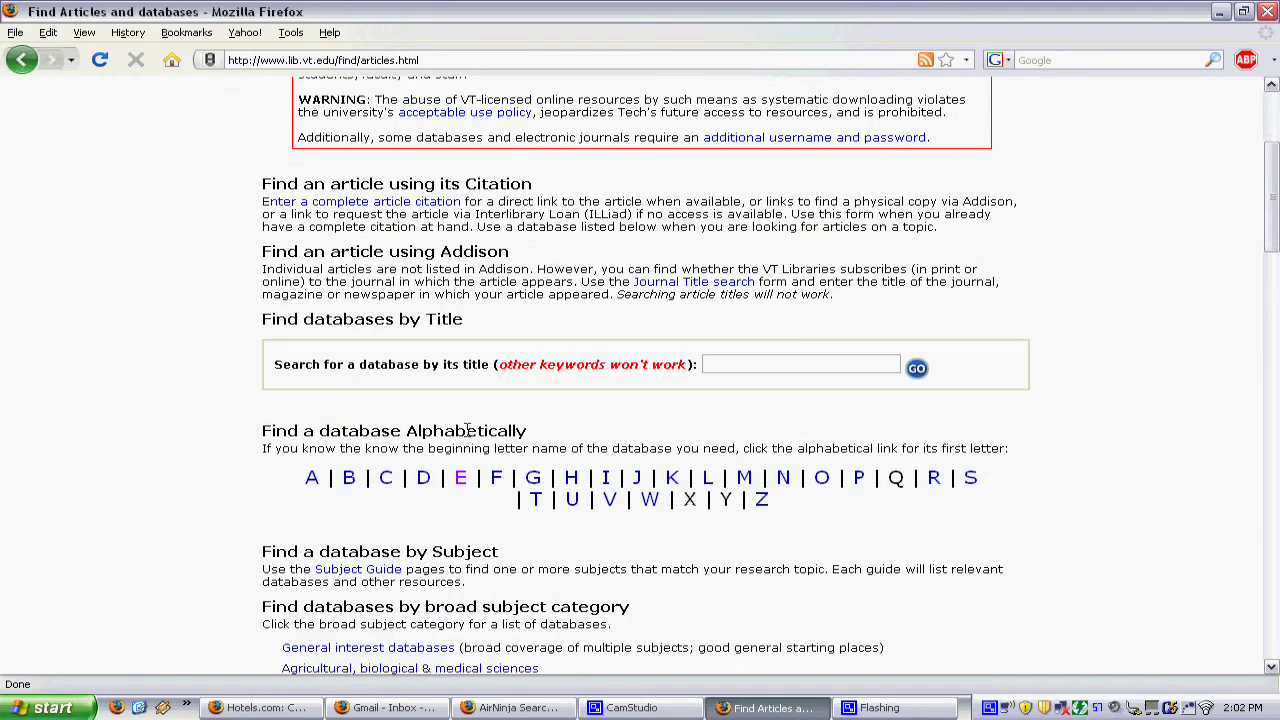
{"action": "left_click", "coordinate": [463, 479]}
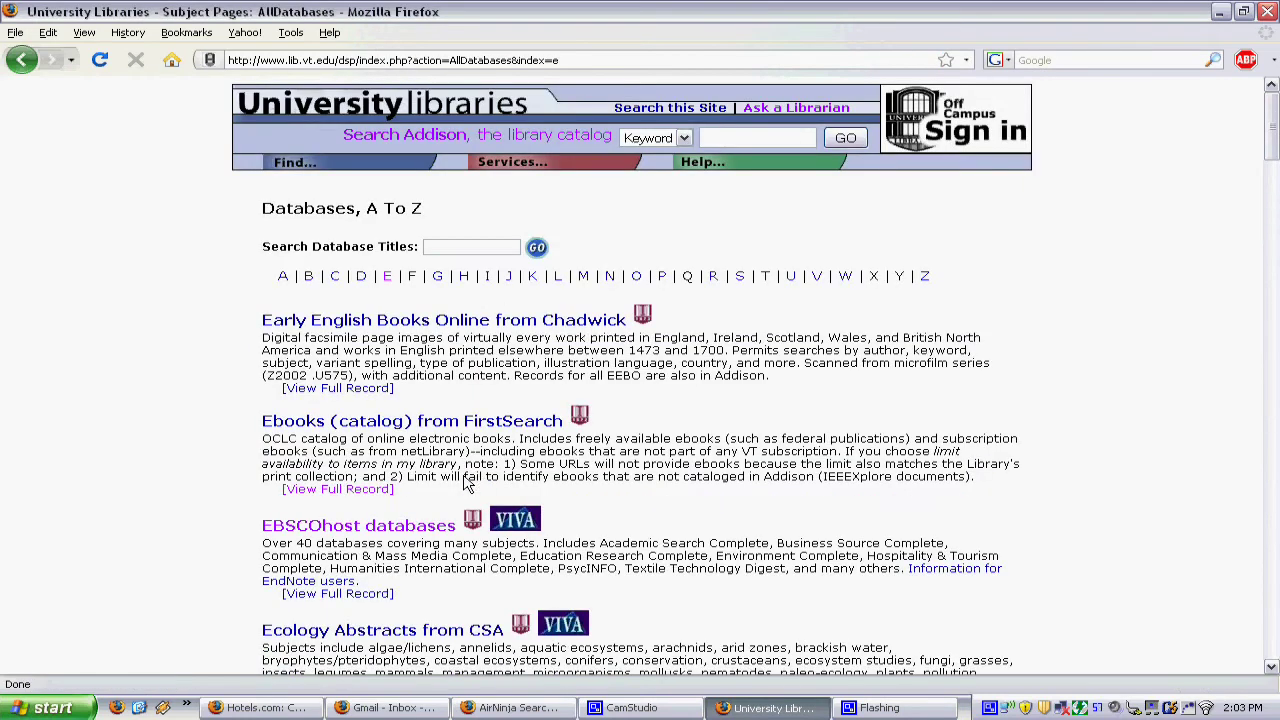
{"action": "scroll", "coordinate": [467, 484], "scroll_direction": "down", "scroll_amount": 1}
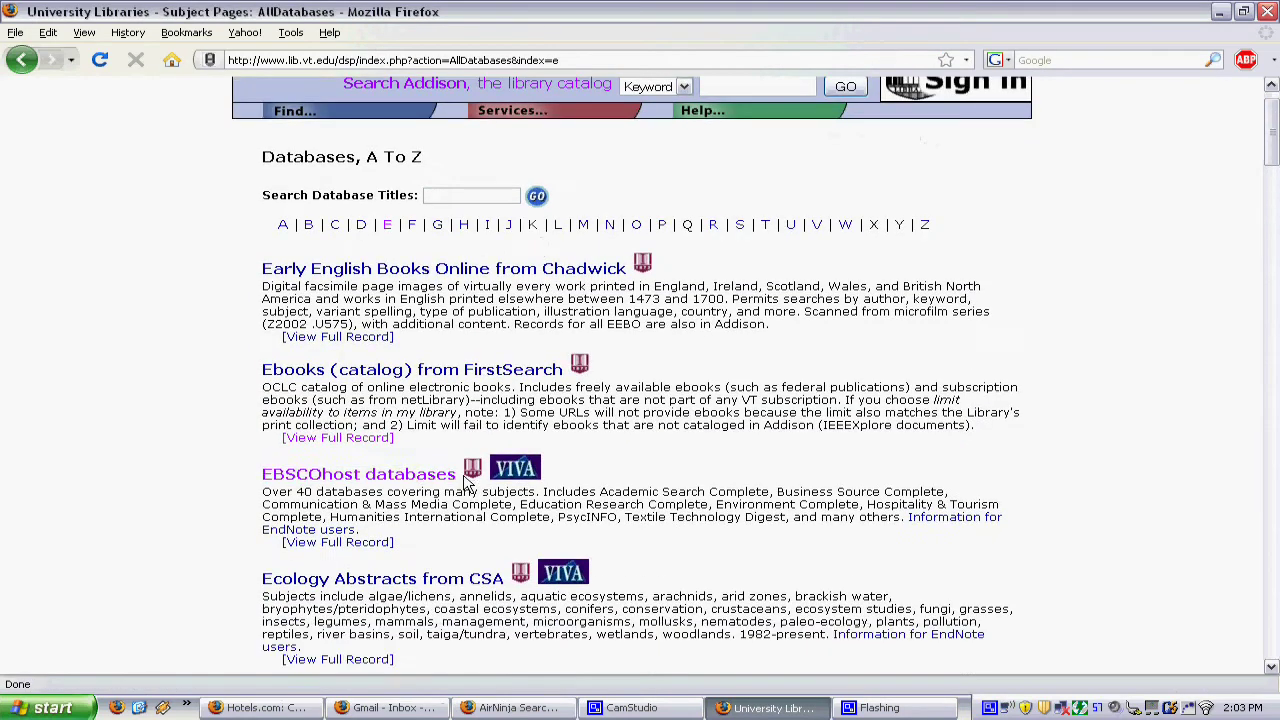
{"action": "left_click", "coordinate": [370, 476]}
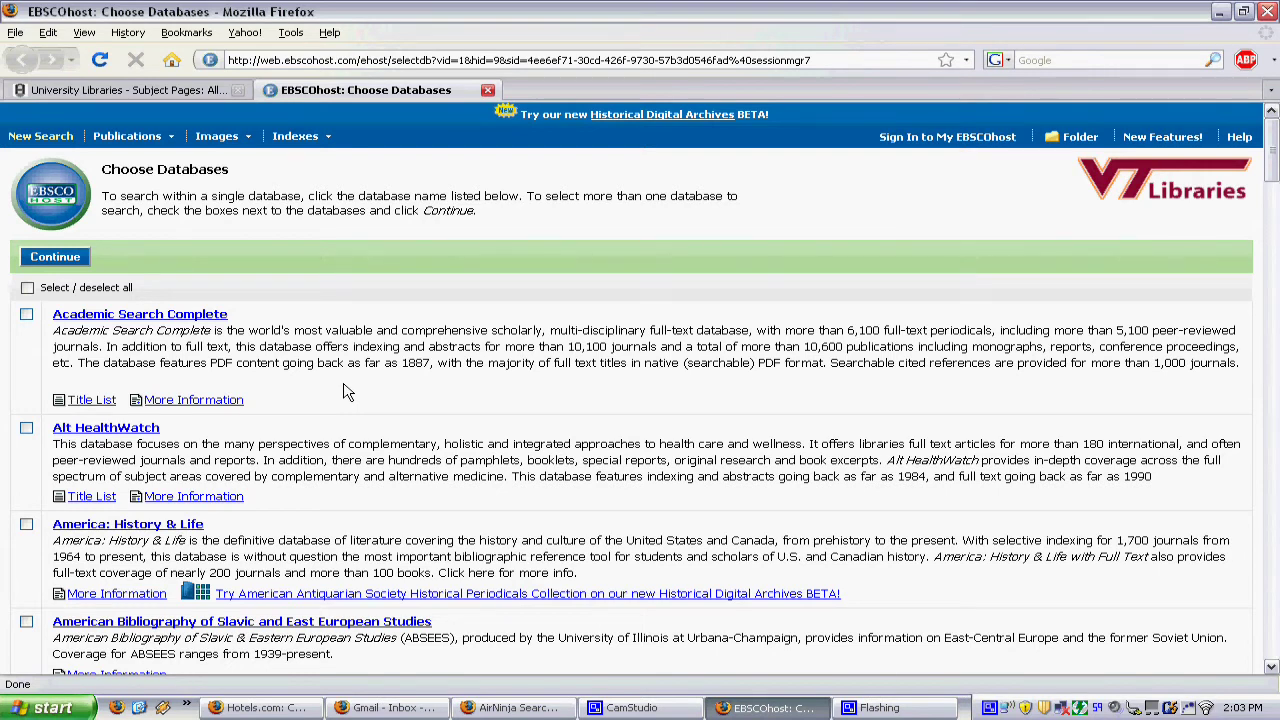
- Tick Education Research Complete and PsycARTICLES in the database list
{"action": "scroll", "coordinate": [347, 391], "scroll_direction": "down", "scroll_amount": 15}
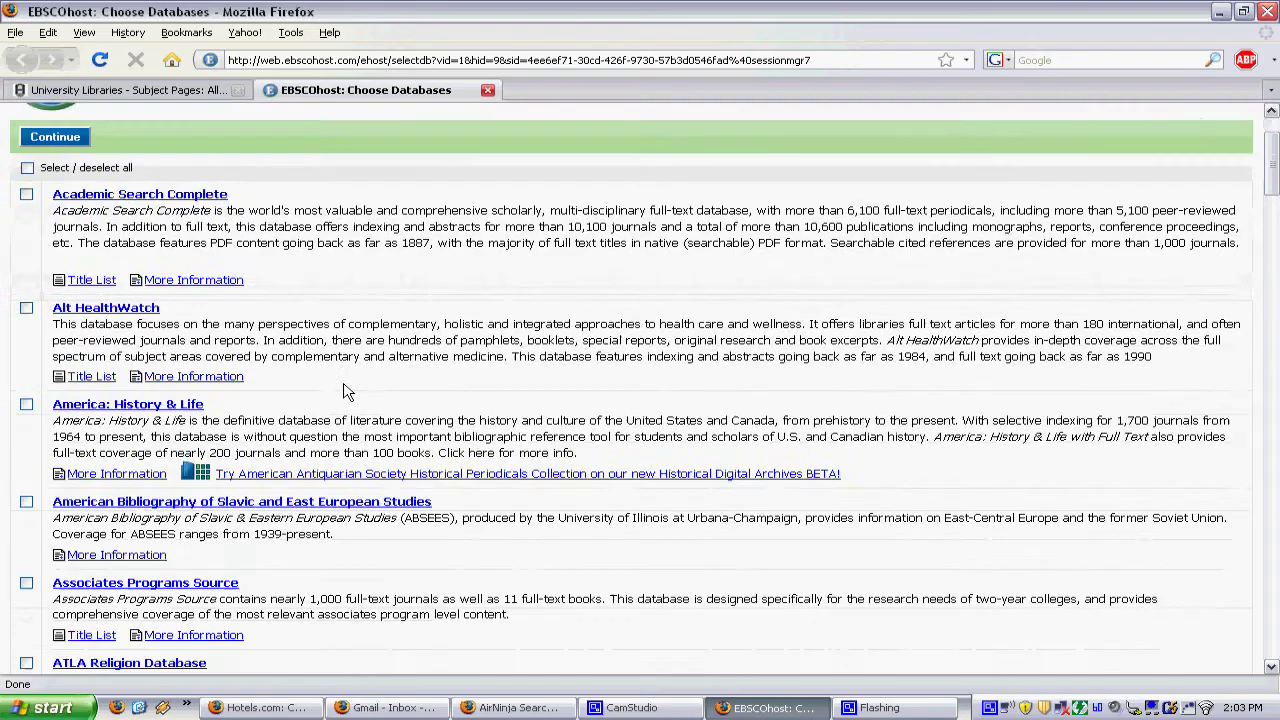
{"action": "scroll", "coordinate": [343, 382], "scroll_direction": "down", "scroll_amount": 3}
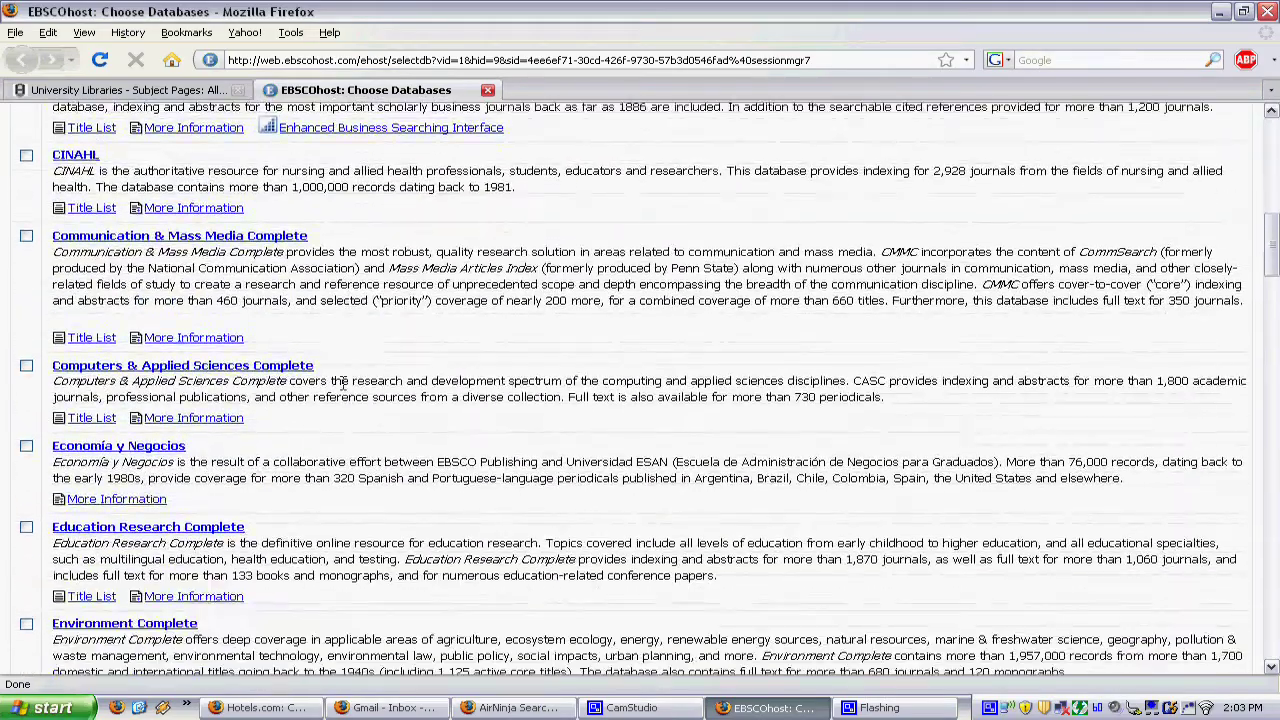
{"action": "left_click", "coordinate": [26, 477]}
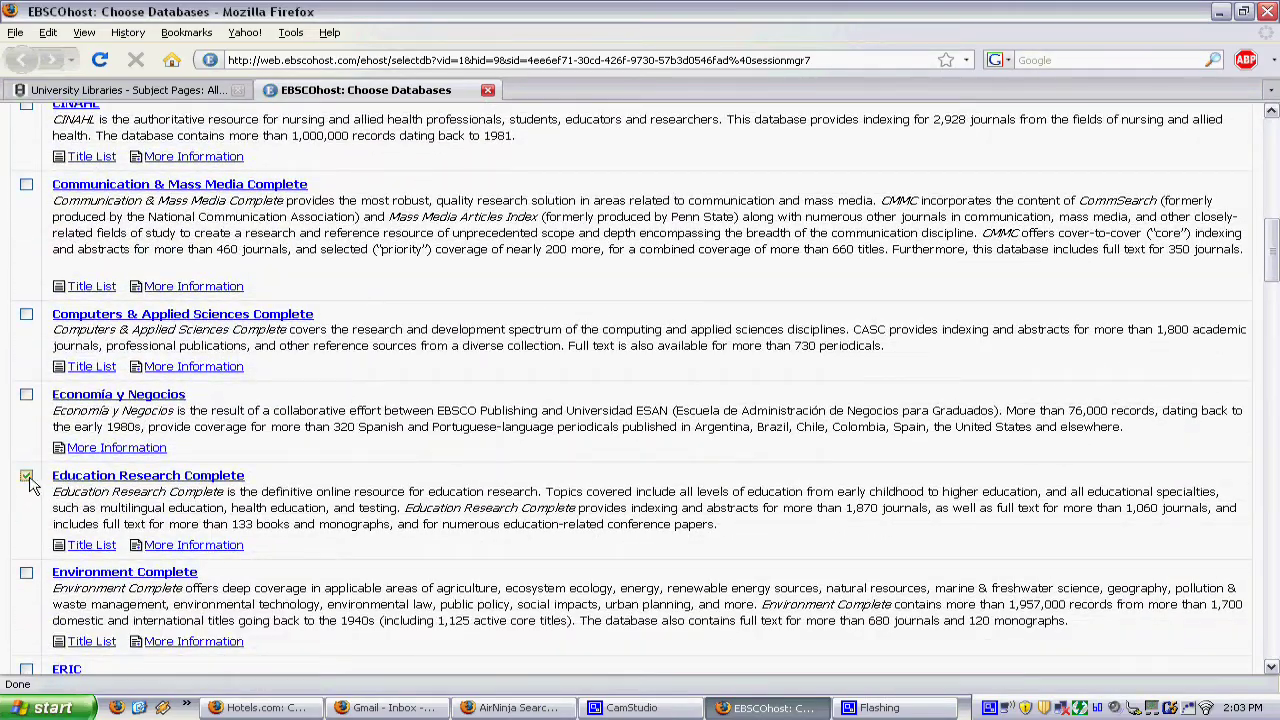
{"action": "scroll", "coordinate": [29, 484], "scroll_direction": "down", "scroll_amount": 14}
{"action": "scroll", "coordinate": [29, 484], "scroll_direction": "down", "scroll_amount": 13}
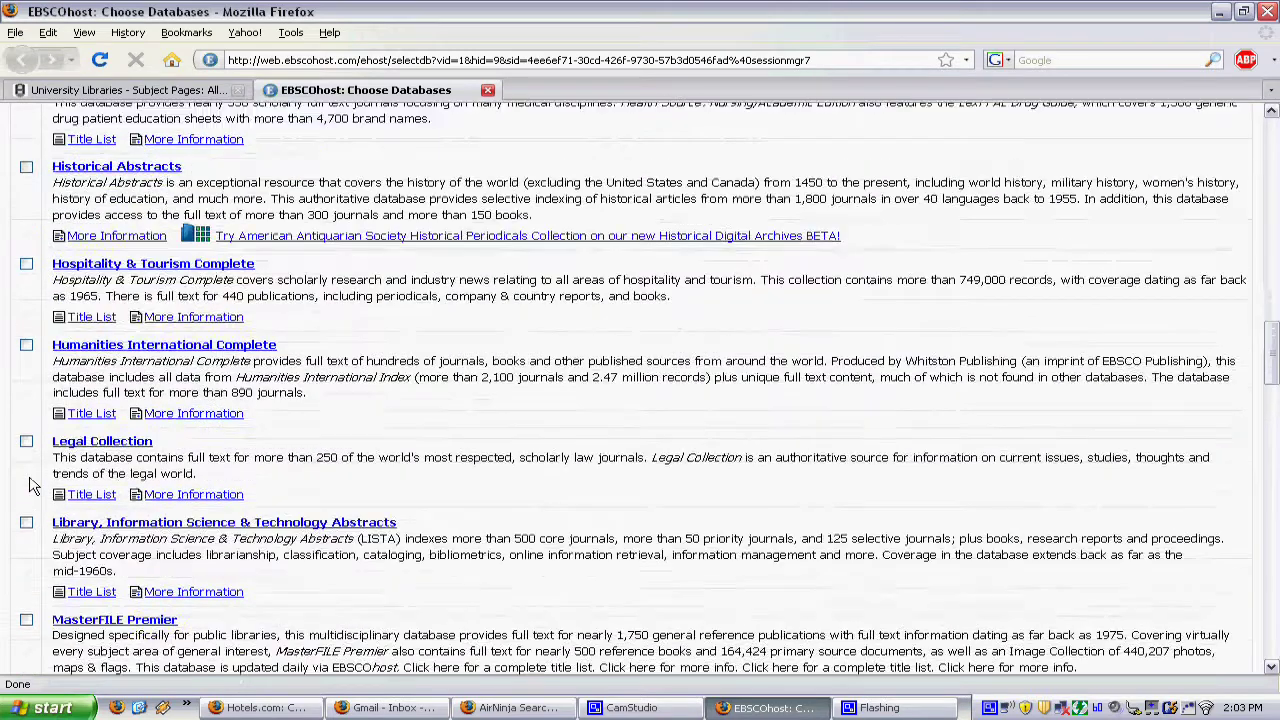
{"action": "scroll", "coordinate": [29, 484], "scroll_direction": "down", "scroll_amount": 2}
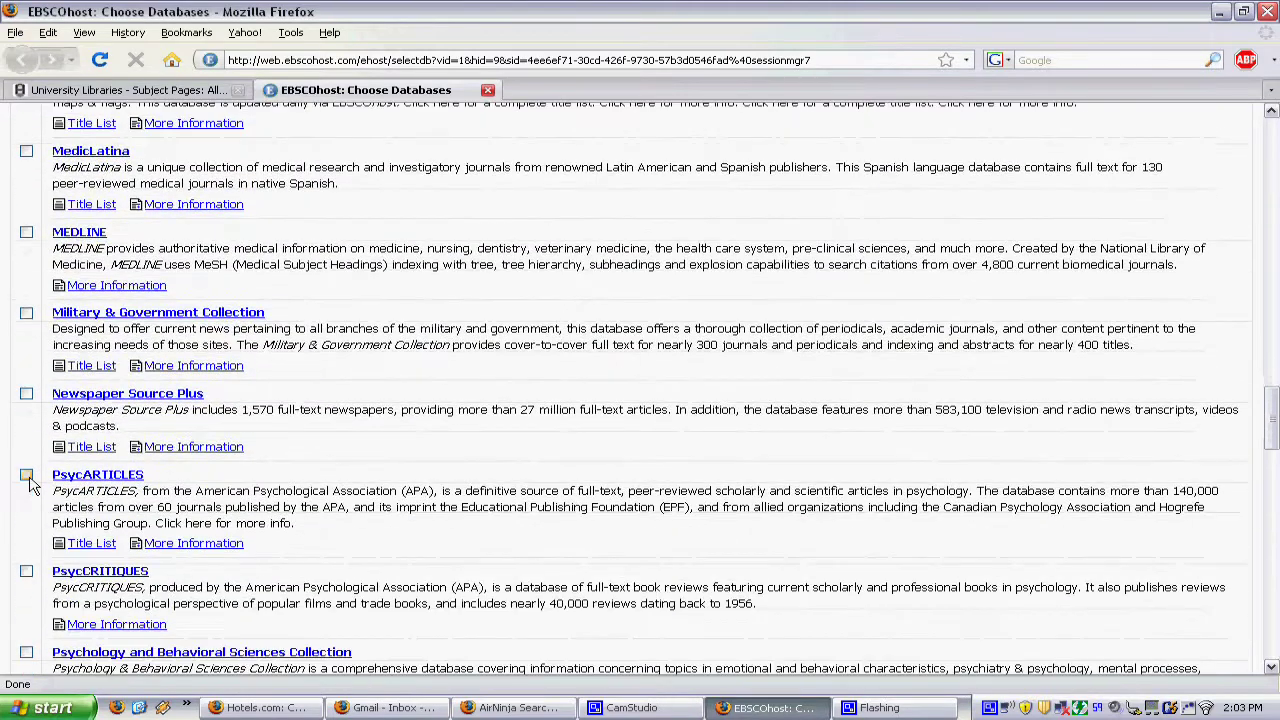
{"action": "left_click", "coordinate": [26, 484]}
- Tick Psychology and Behavioral Sciences Collection and PsycINFO as well
{"action": "scroll", "coordinate": [29, 484], "scroll_direction": "down", "scroll_amount": 3}
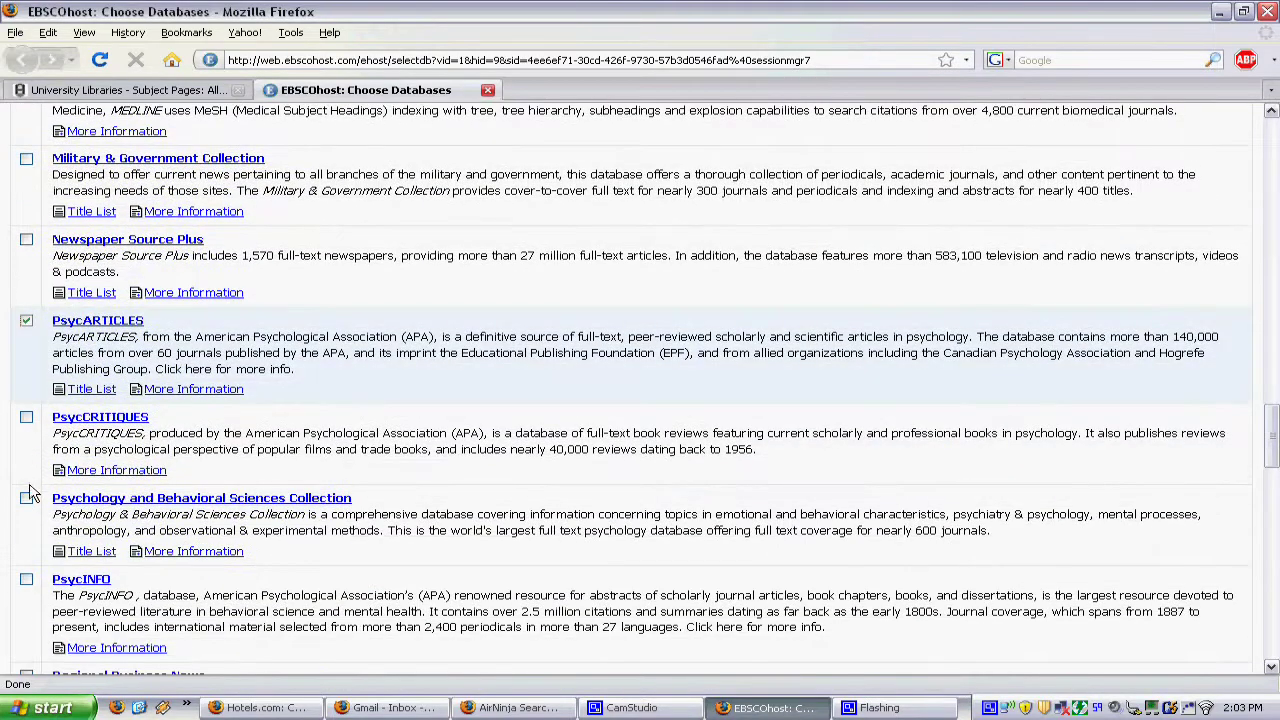
{"action": "left_click", "coordinate": [27, 498]}
{"action": "scroll", "coordinate": [30, 500], "scroll_direction": "down", "scroll_amount": 2}
{"action": "scroll", "coordinate": [30, 500], "scroll_direction": "down", "scroll_amount": 1}
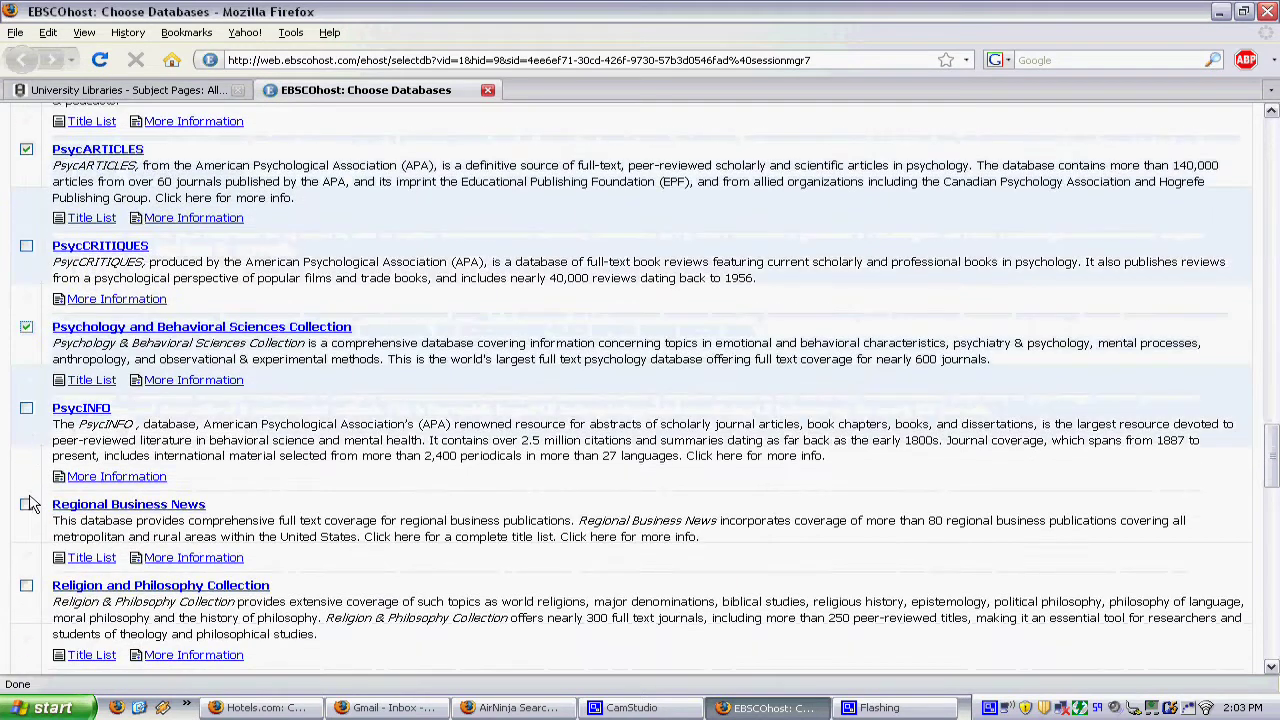
{"action": "left_click", "coordinate": [26, 408]}
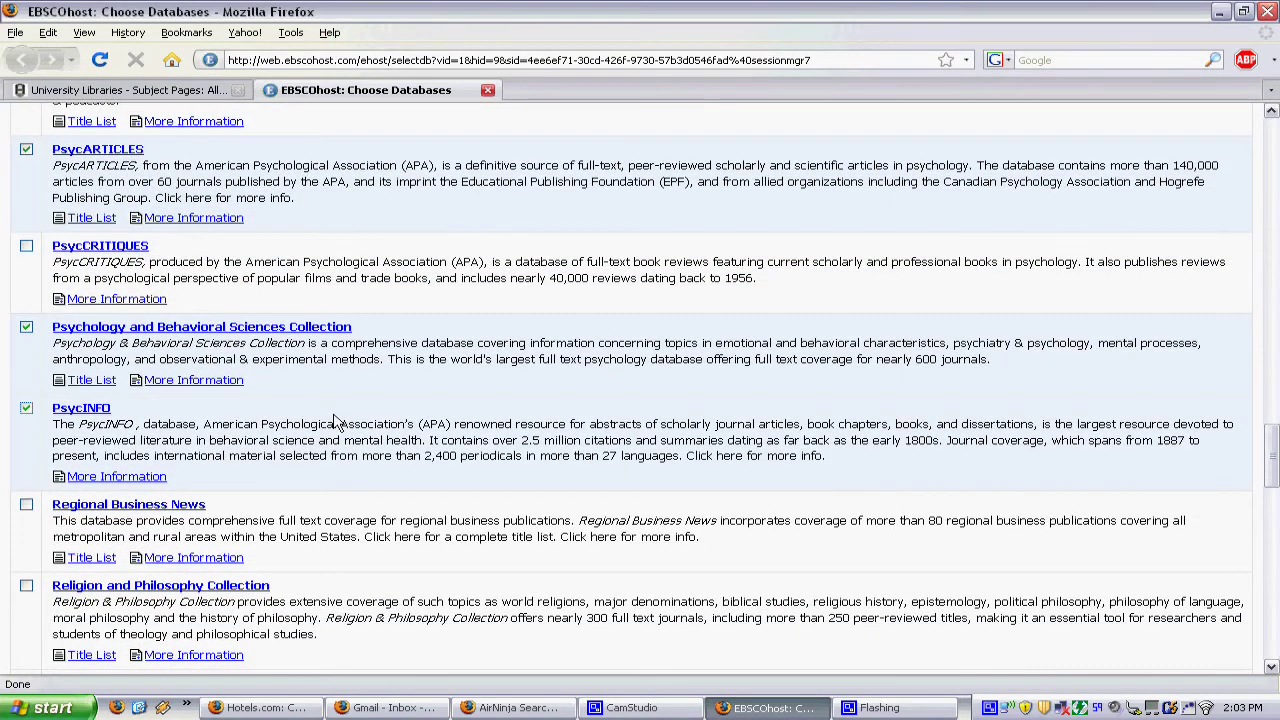
{"action": "scroll", "coordinate": [336, 420], "scroll_direction": "up", "scroll_amount": 6}
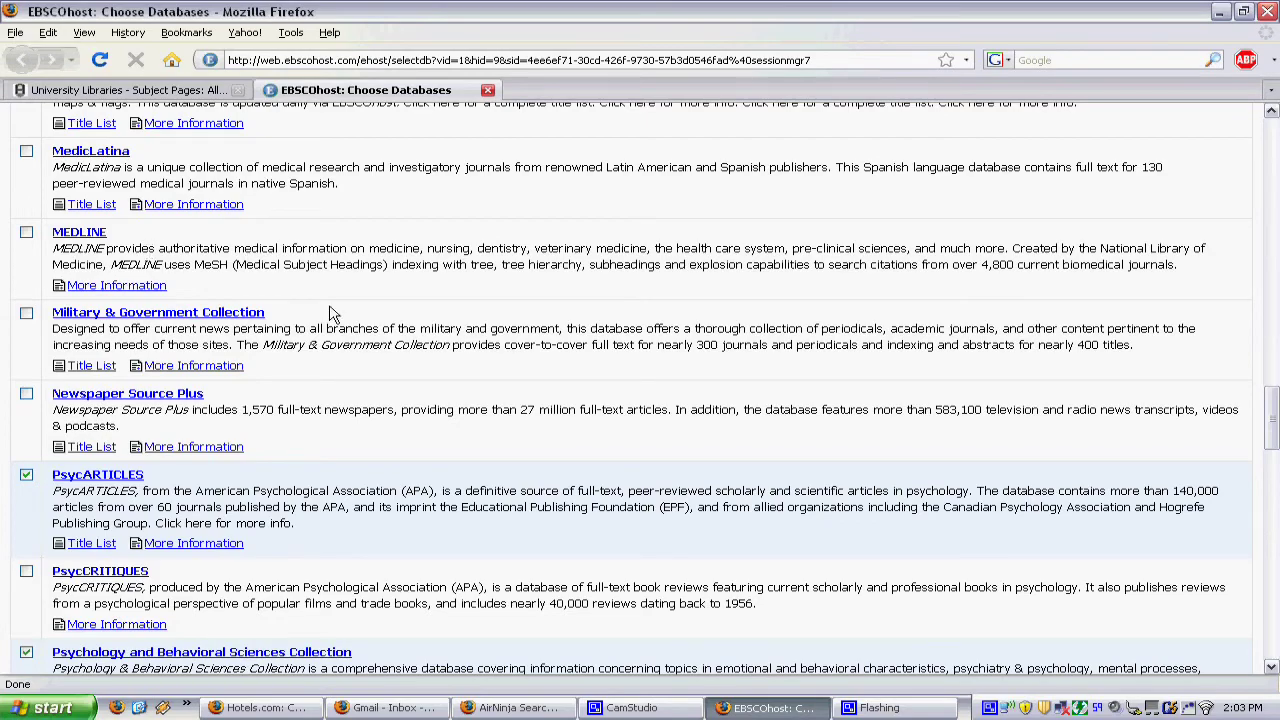
{"action": "scroll", "coordinate": [333, 314], "scroll_direction": "down", "scroll_amount": 20}
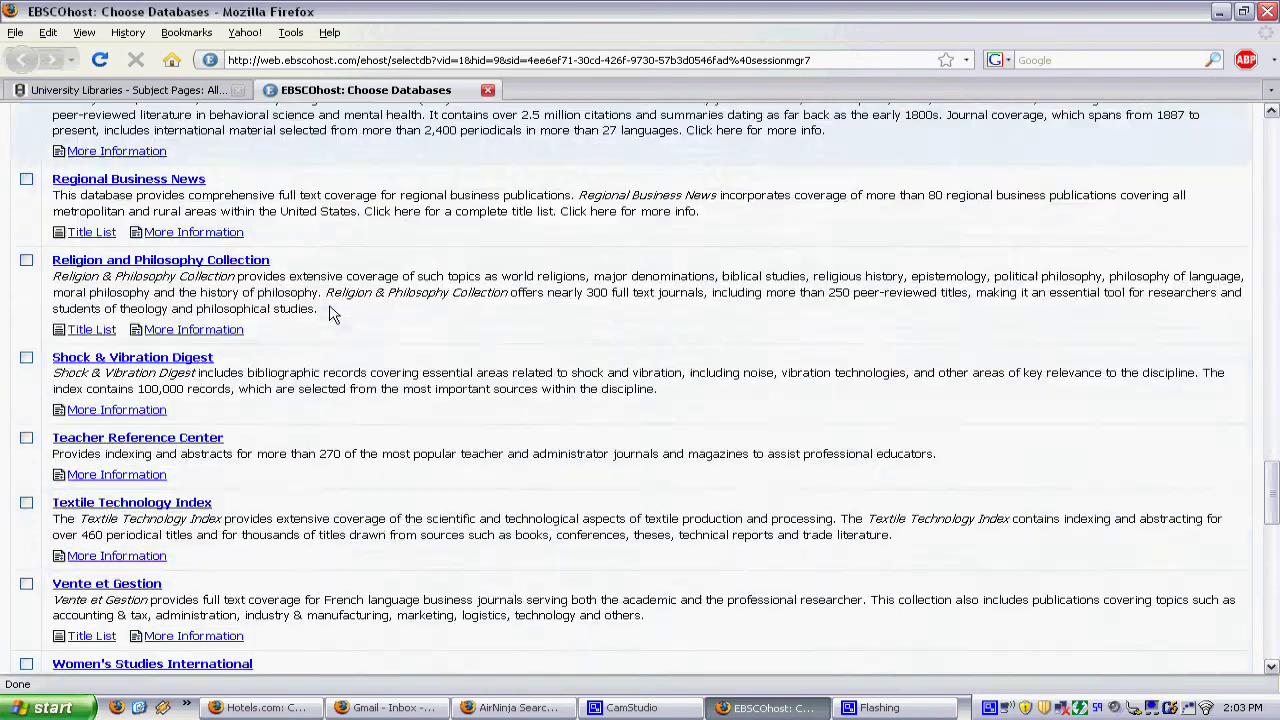
{"action": "scroll", "coordinate": [333, 314], "scroll_direction": "down", "scroll_amount": 10}
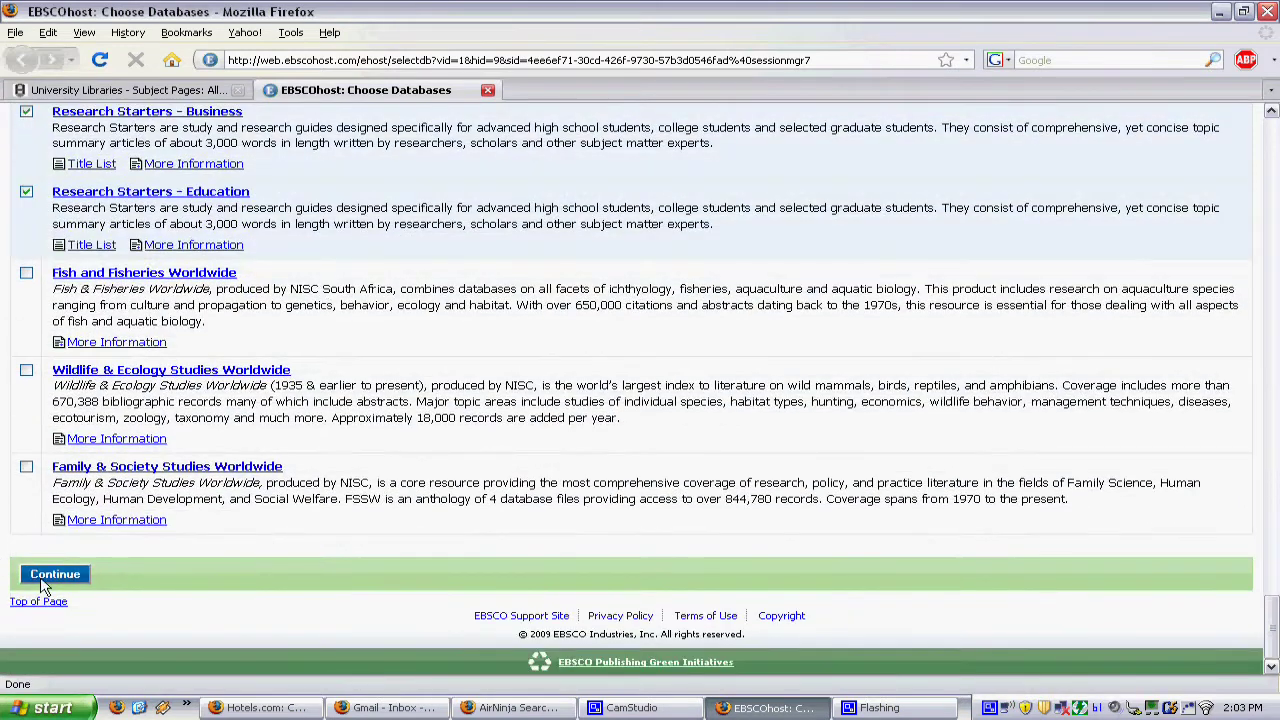
- Continue to Advanced Search and tick the Scholarly (Peer Reviewed) Journals limiter
{"action": "left_click", "coordinate": [50, 578]}
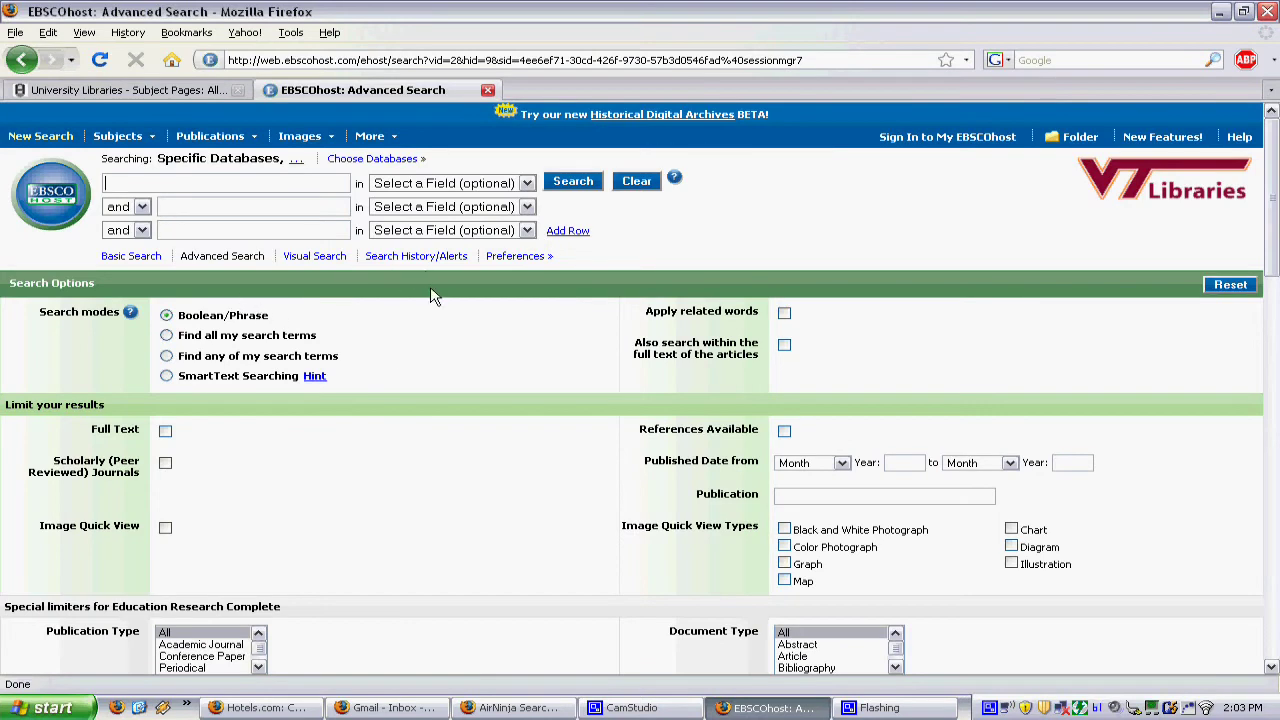
{"action": "scroll", "coordinate": [449, 360], "scroll_direction": "down", "scroll_amount": 2}
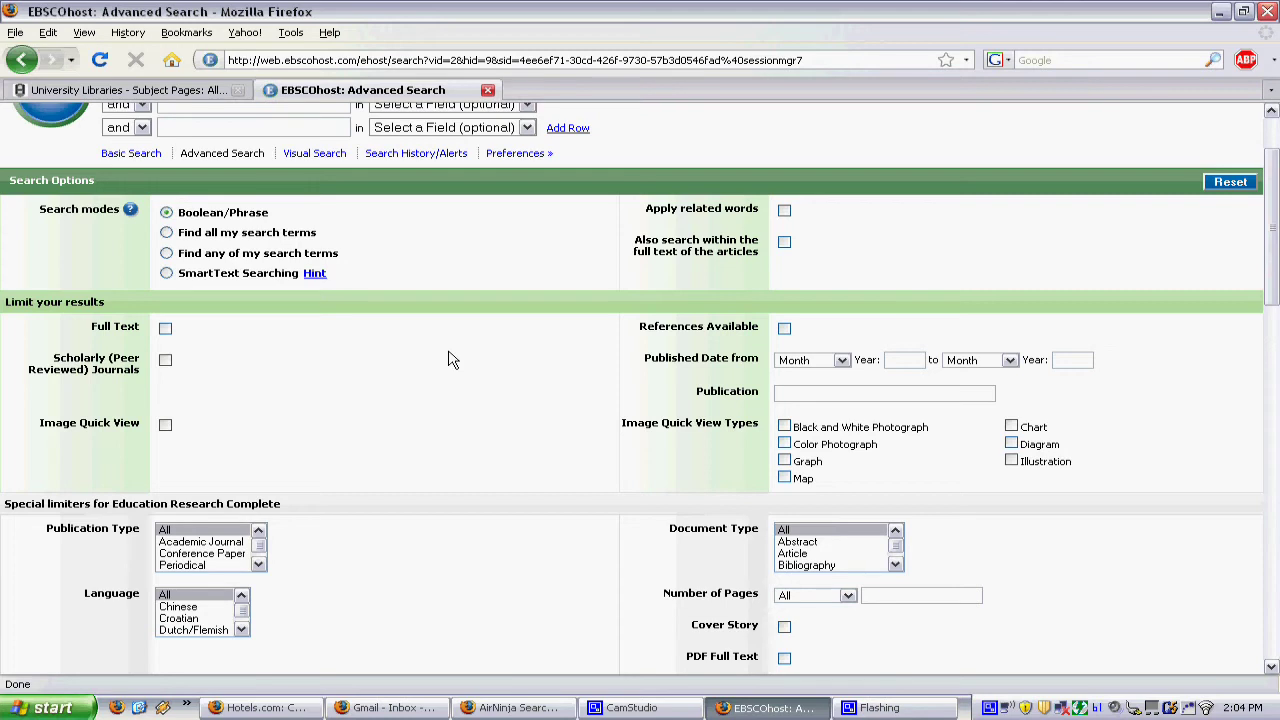
{"action": "scroll", "coordinate": [450, 360], "scroll_direction": "up", "scroll_amount": 2}
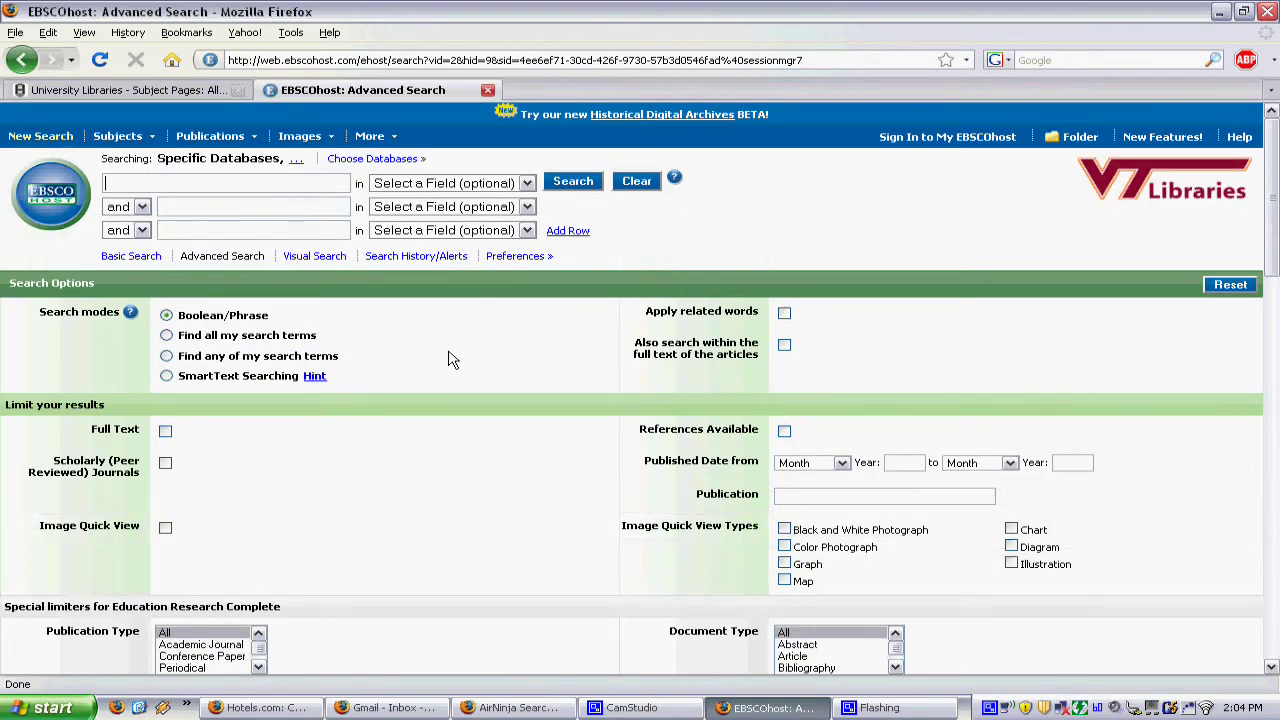
{"action": "left_click", "coordinate": [166, 464]}
- Search for 'conflict resolution', returning 8950 peer-reviewed results
{"action": "left_click", "coordinate": [157, 183]}
{"action": "type", "text": "conf"}
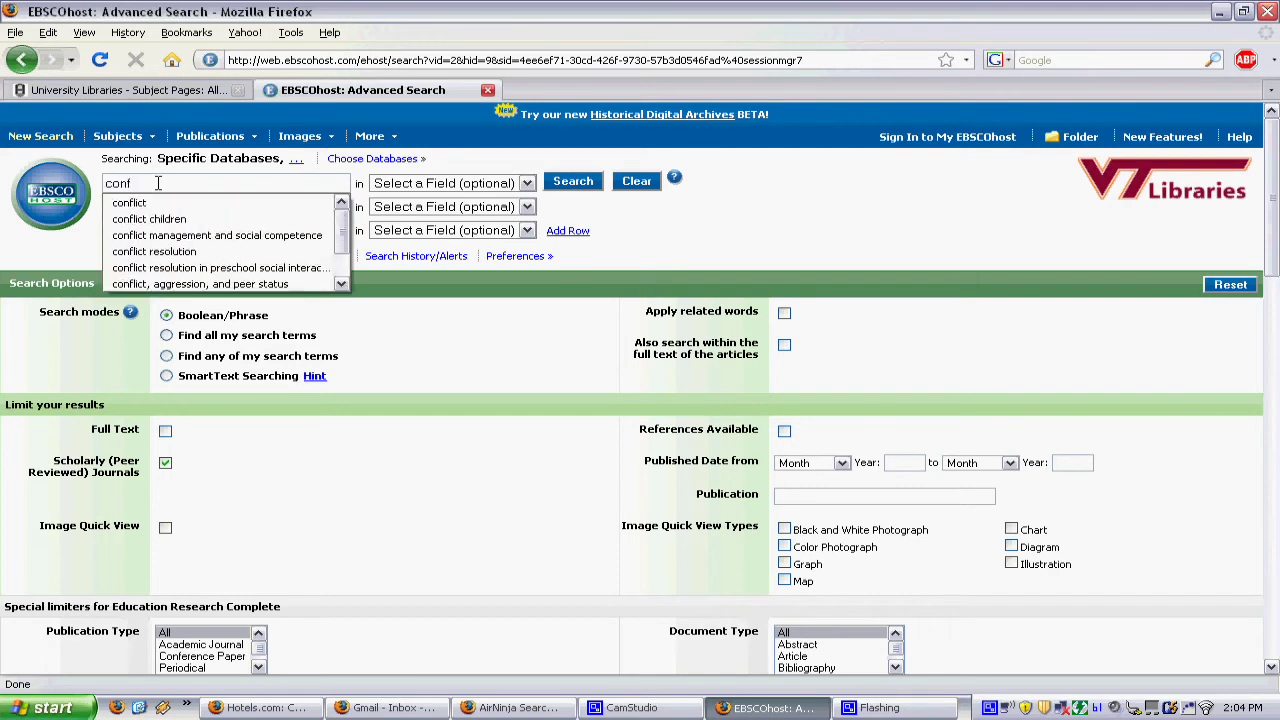
{"action": "type", "text": "lict resolution"}
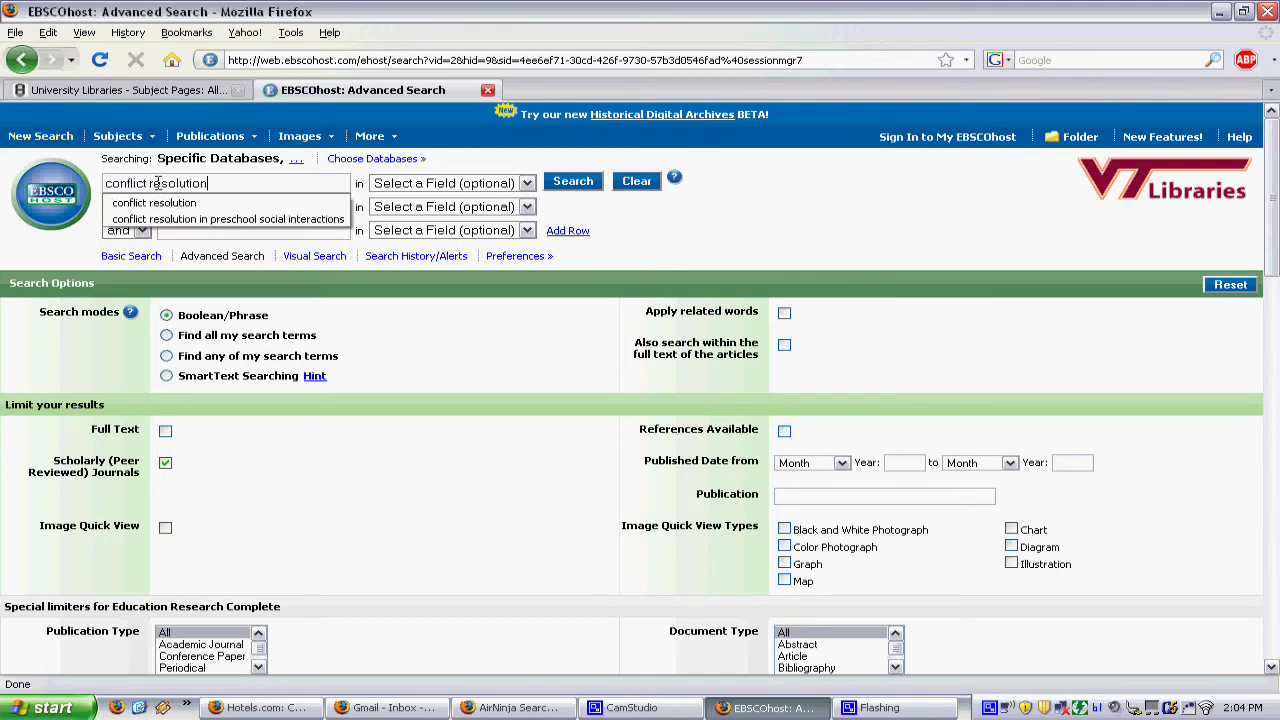
{"action": "left_click", "coordinate": [575, 182]}
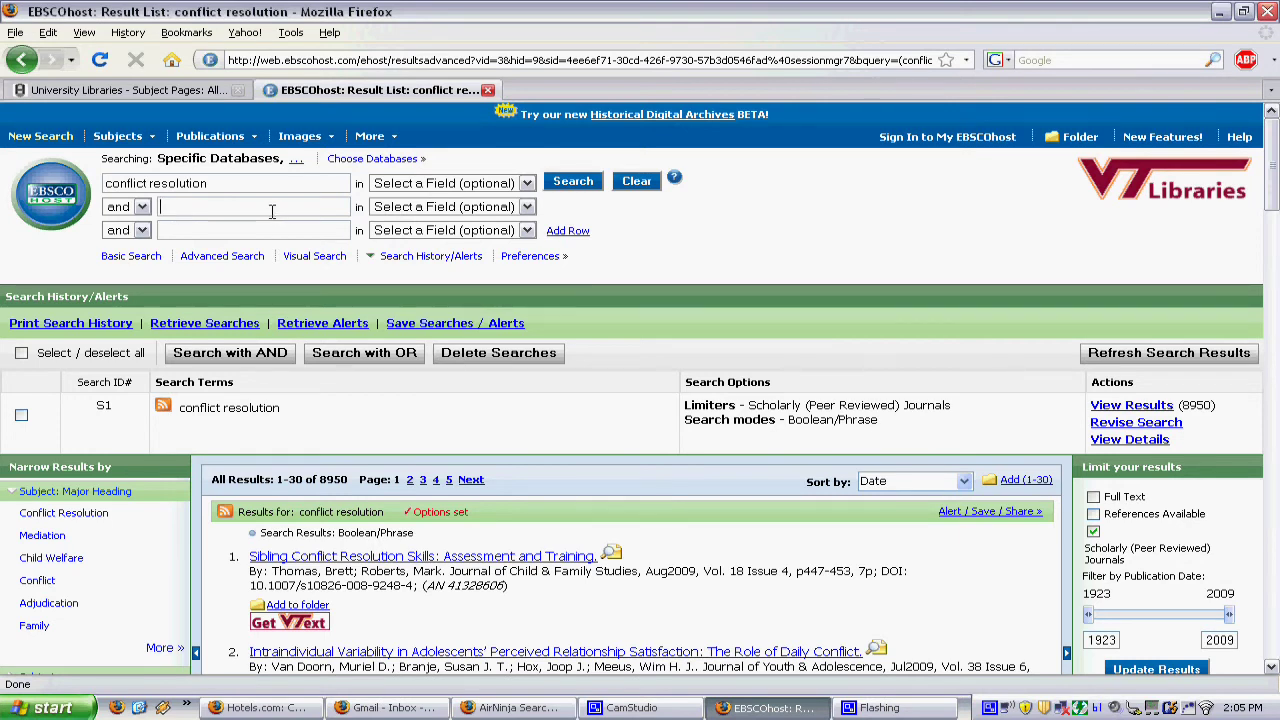
- Add 'preschool' as an AND term and rerun the search, yielding 73 results
{"action": "type", "text": "preschool"}
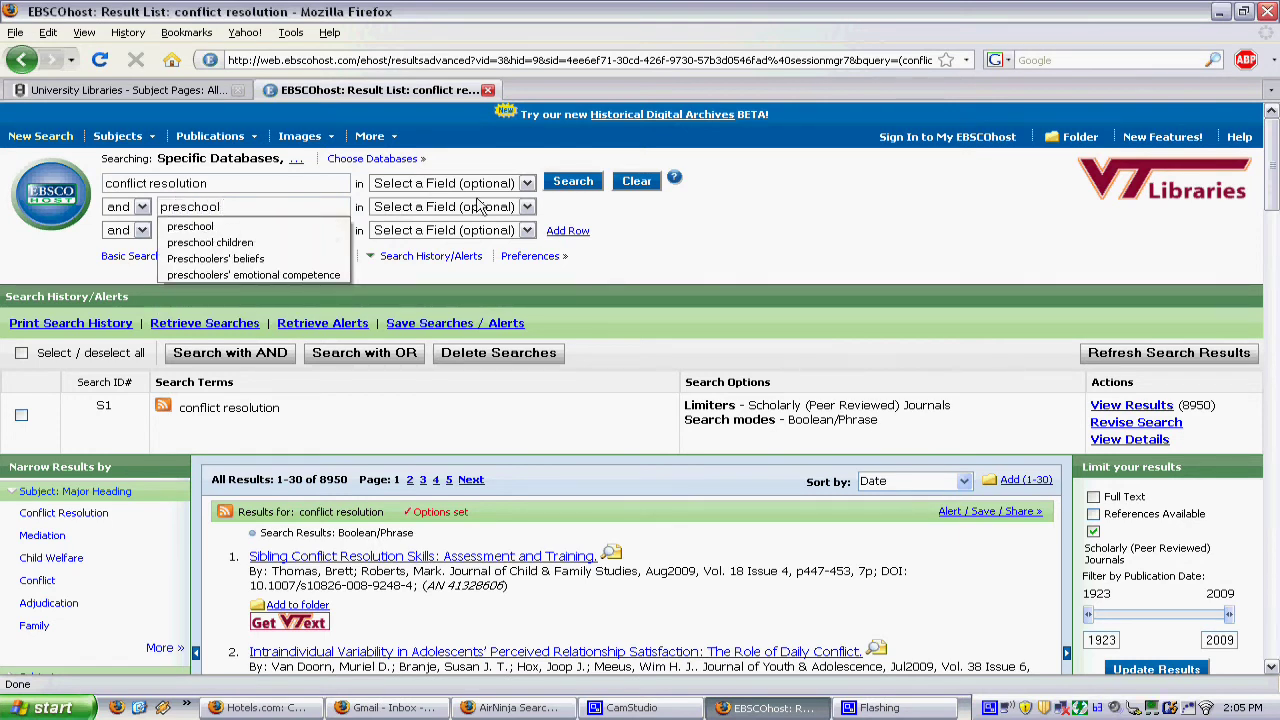
{"action": "left_click", "coordinate": [574, 188]}
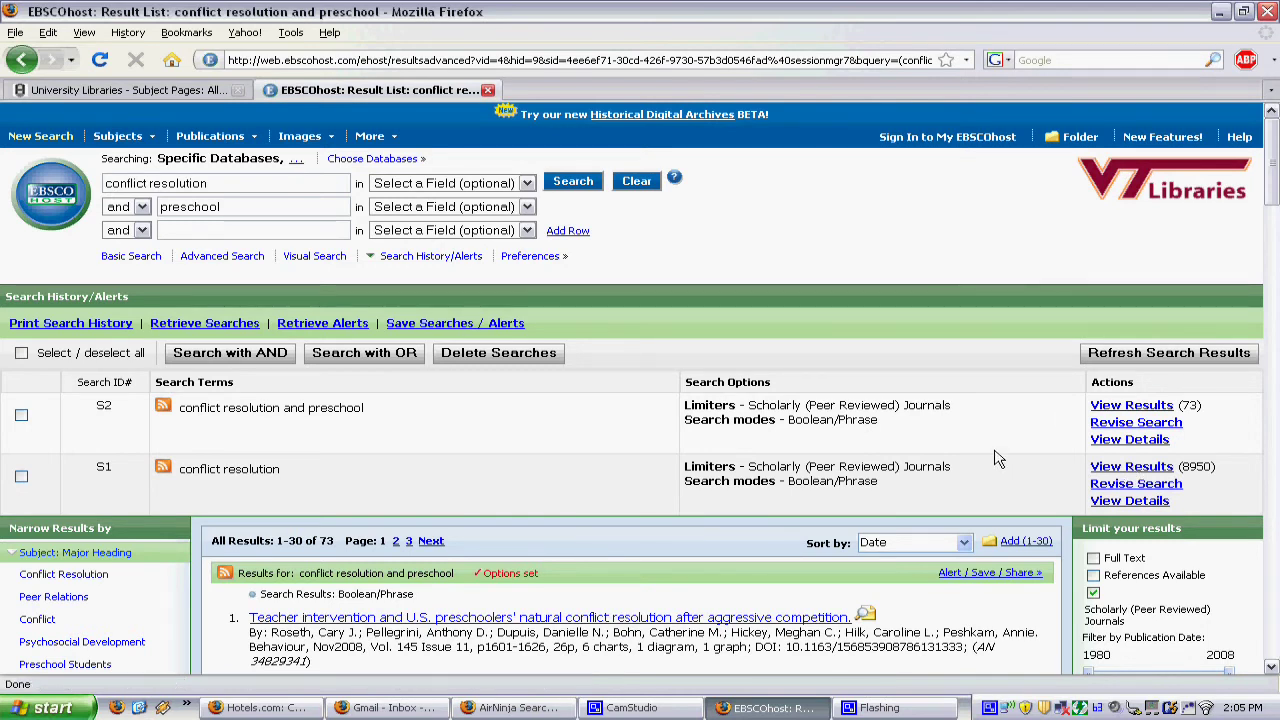
{"action": "scroll", "coordinate": [990, 458], "scroll_direction": "down", "scroll_amount": 4}
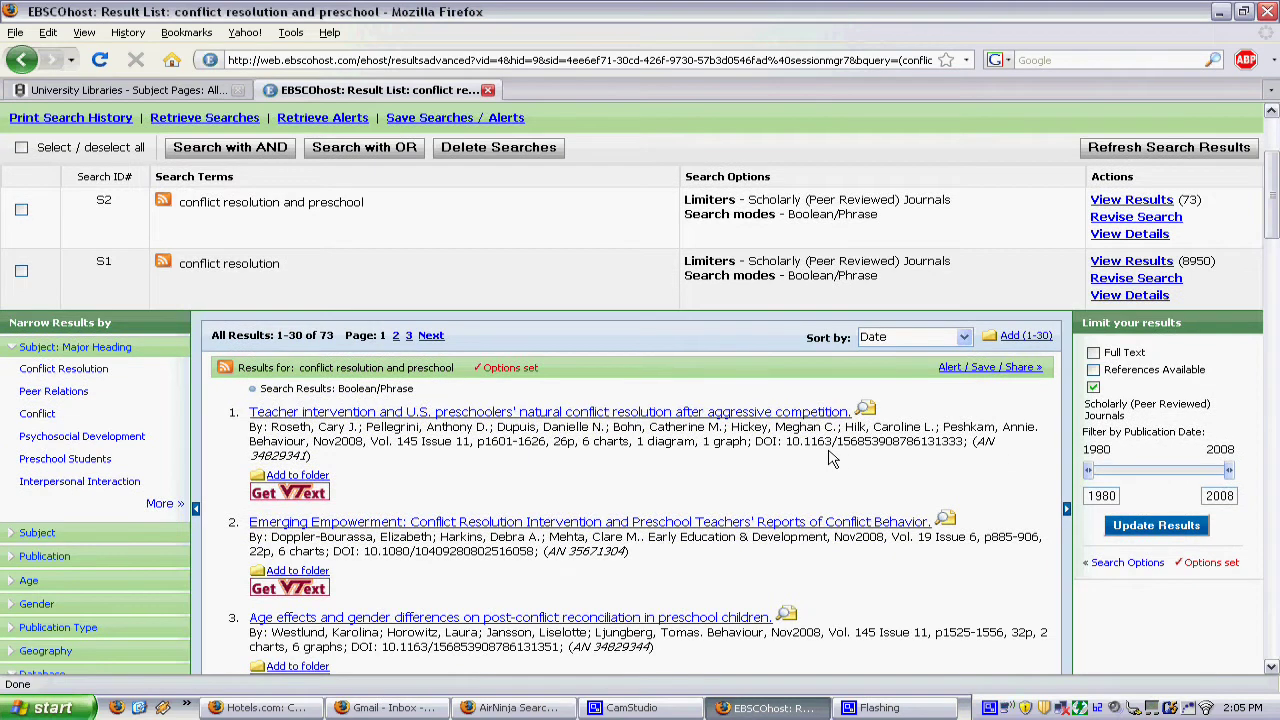
{"action": "scroll", "coordinate": [830, 458], "scroll_direction": "down", "scroll_amount": 1}
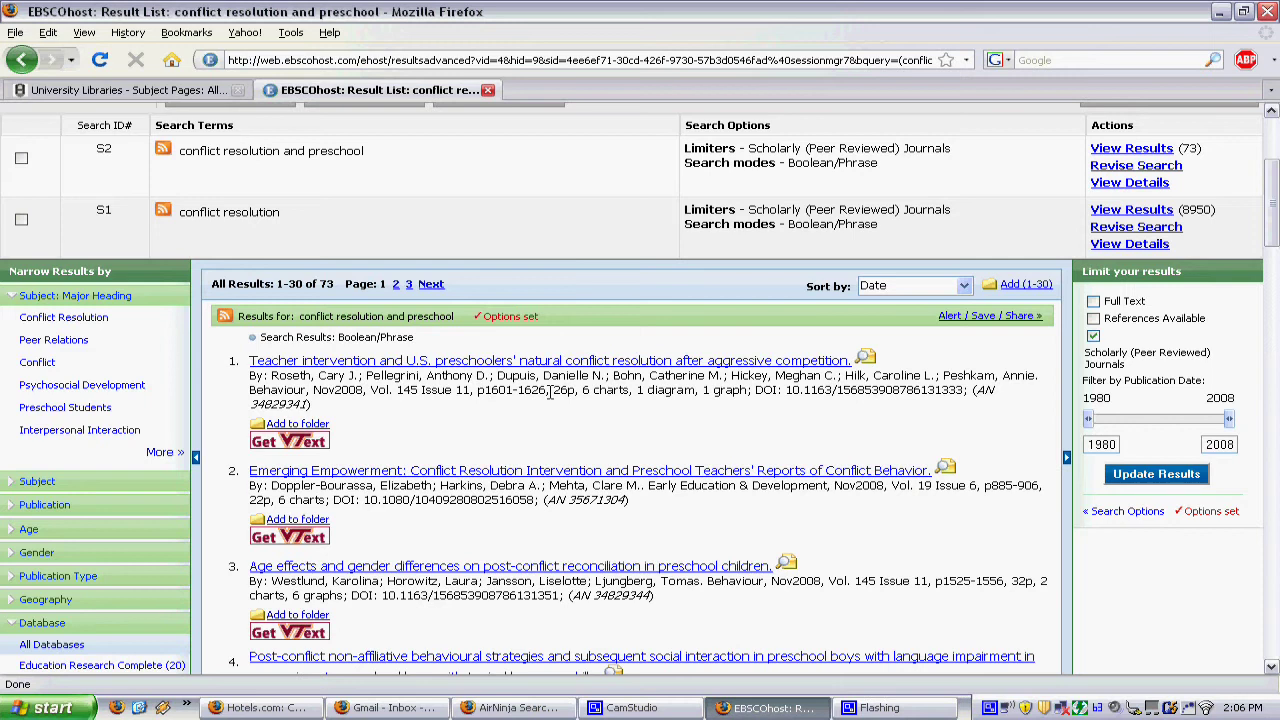
- Open the record for 'Teacher intervention and U.S. preschoolers' natural conflict resolution after aggressive competition'
{"action": "left_click_drag", "start_coordinate": [549, 393], "coordinate": [565, 393]}
{"action": "left_click", "coordinate": [483, 410]}
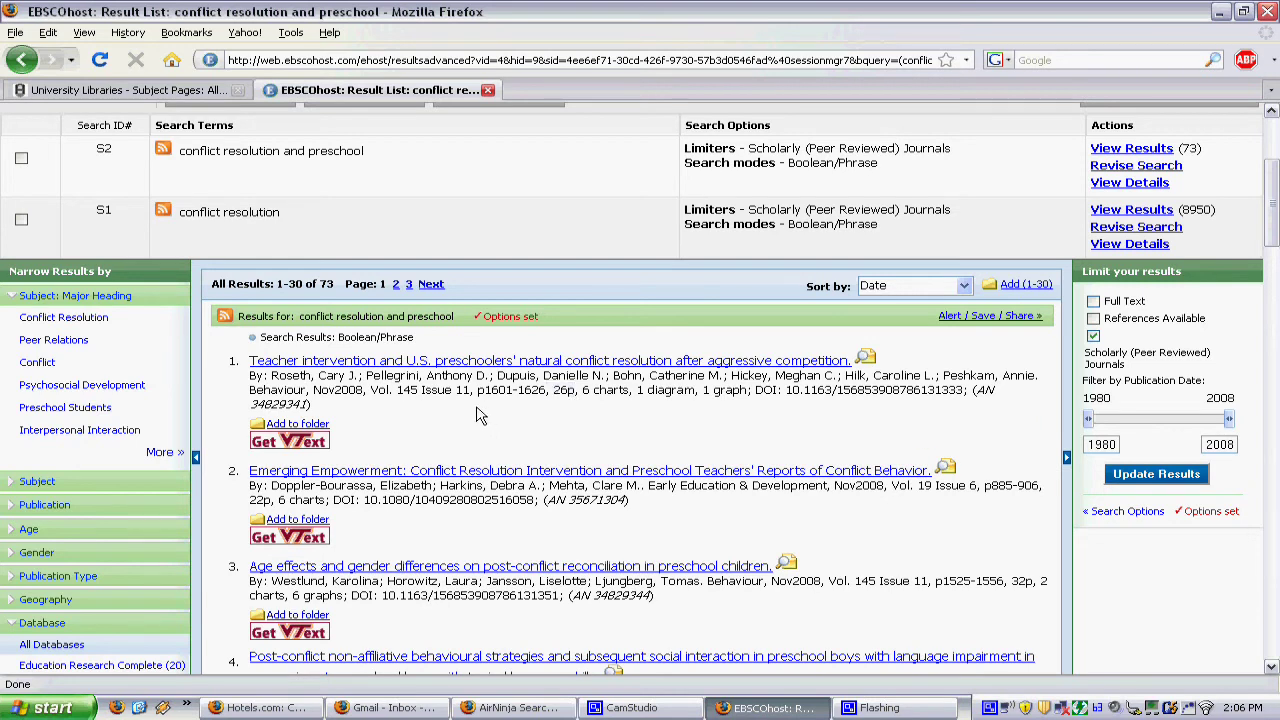
{"action": "left_click", "coordinate": [400, 368]}
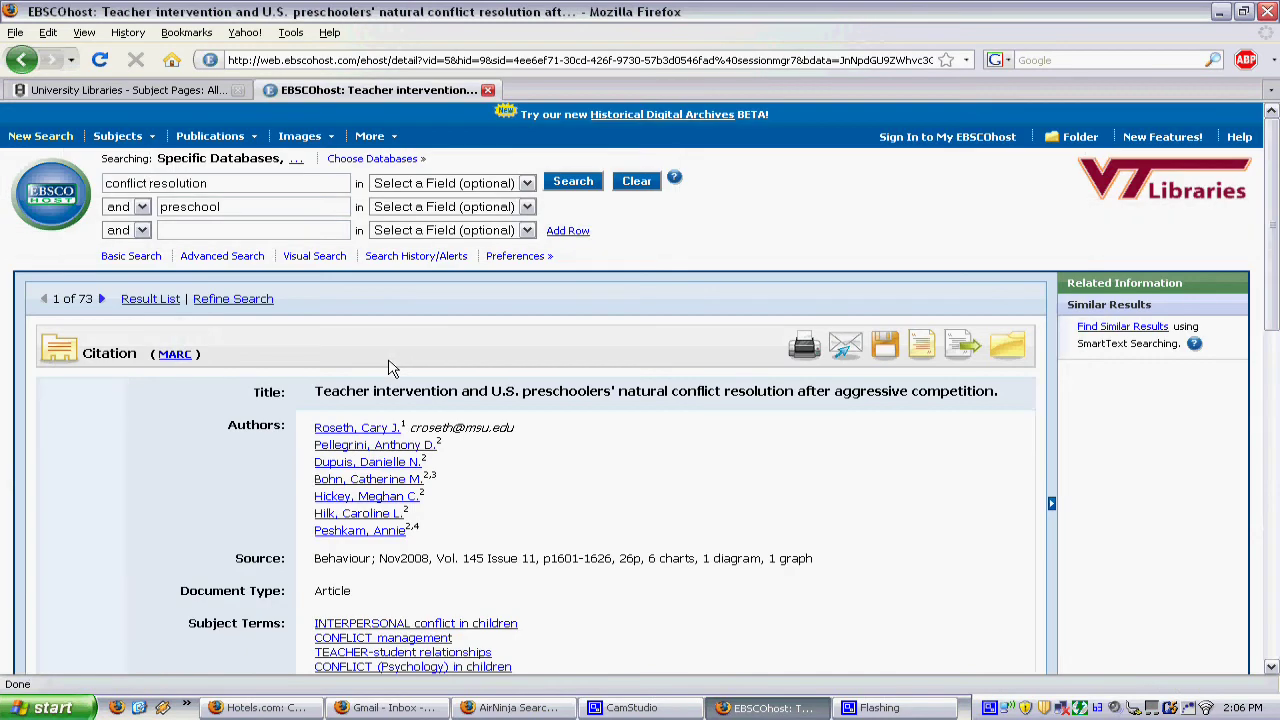
{"action": "scroll", "coordinate": [558, 500], "scroll_direction": "down", "scroll_amount": 6}
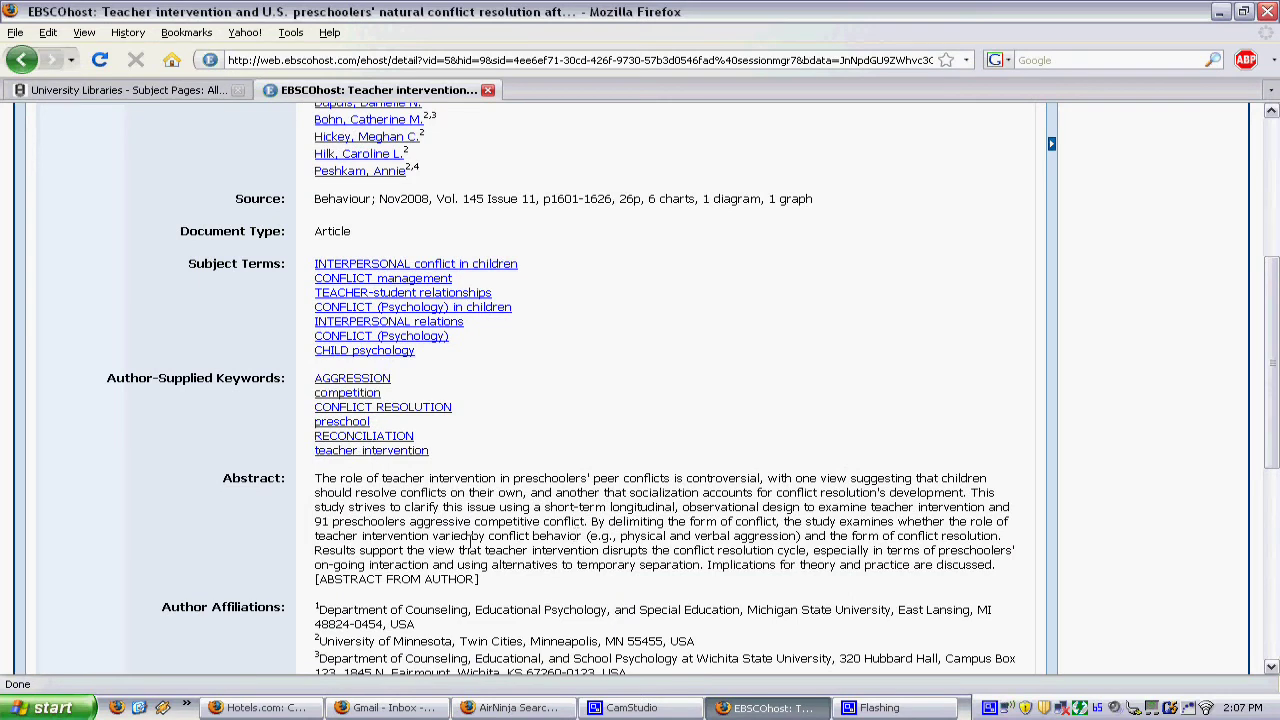
{"action": "scroll", "coordinate": [468, 548], "scroll_direction": "down", "scroll_amount": 5}
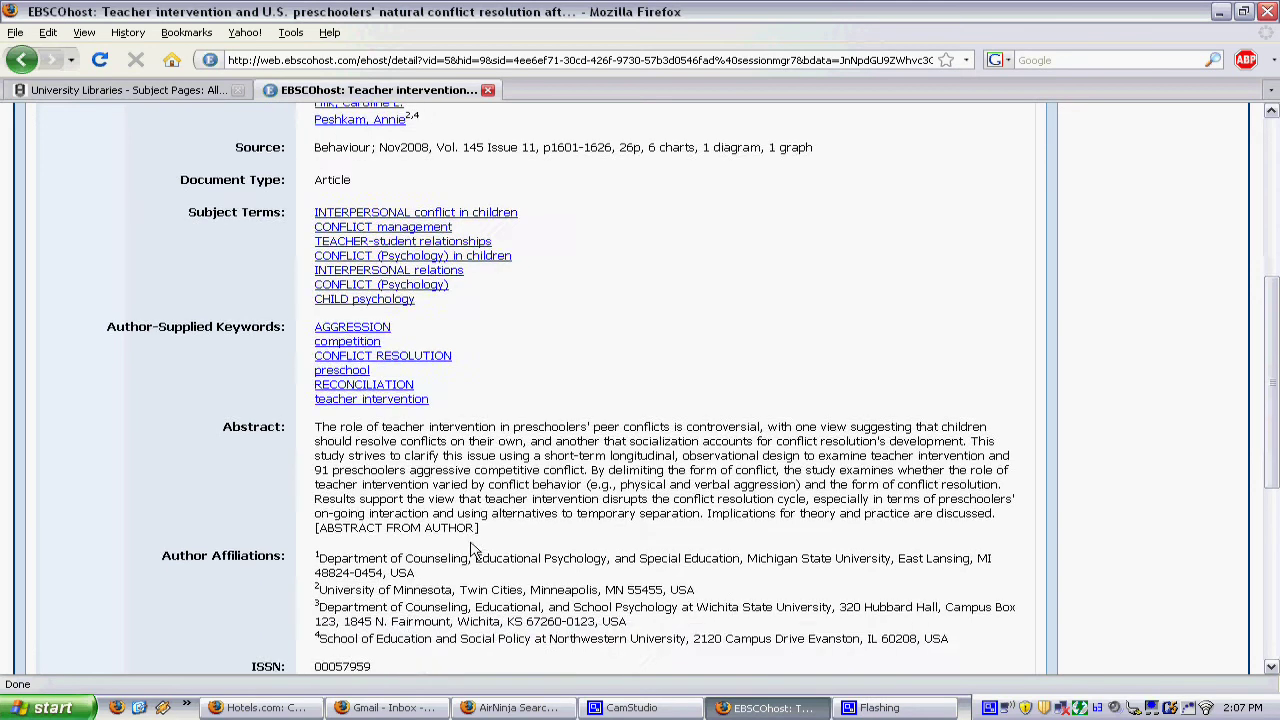
{"action": "scroll", "coordinate": [474, 550], "scroll_direction": "up", "scroll_amount": 8}
{"action": "scroll", "coordinate": [474, 550], "scroll_direction": "up", "scroll_amount": 2}
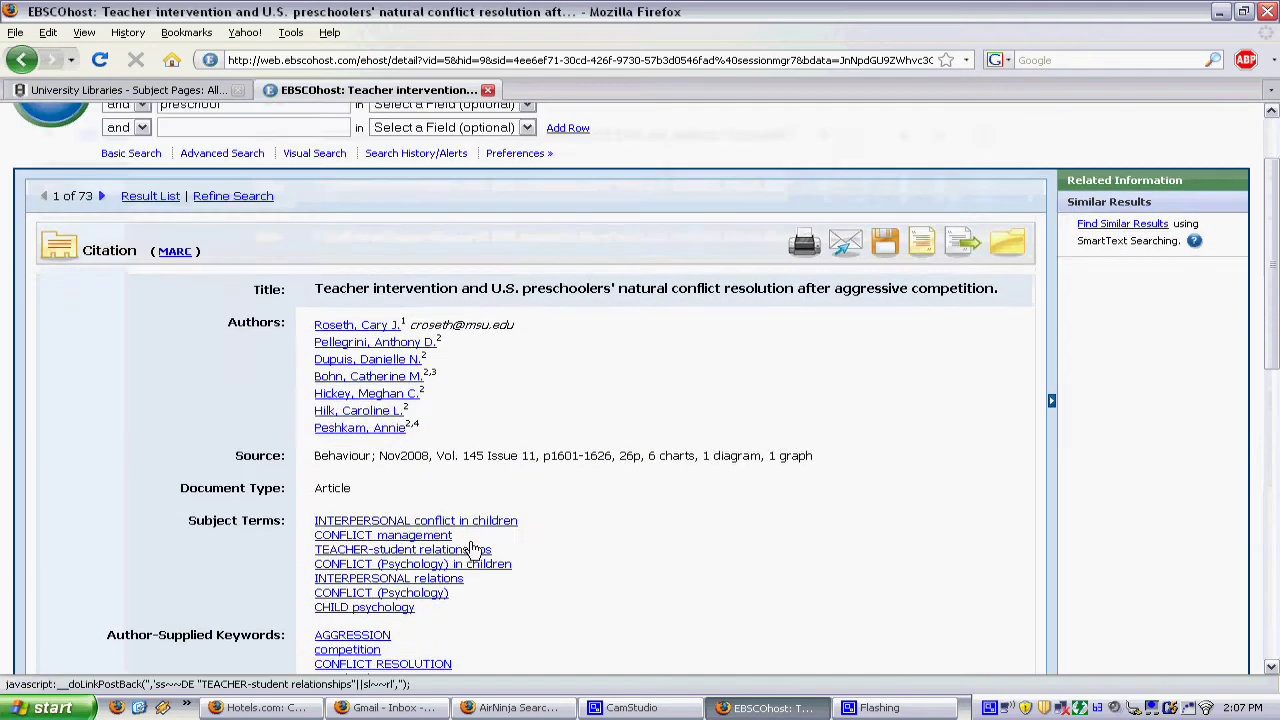
{"action": "scroll", "coordinate": [474, 550], "scroll_direction": "down", "scroll_amount": 12}
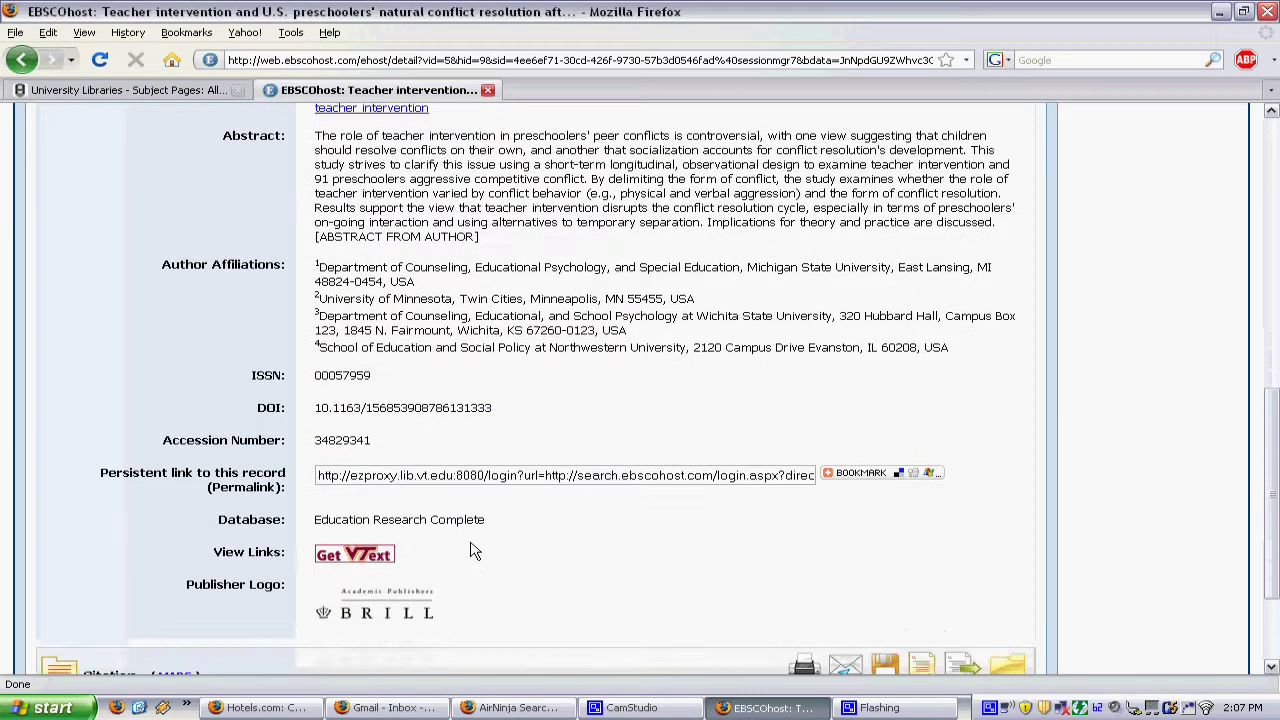
- Use Get VText's Article link to open the article's IngentaConnect page in a new tab
{"action": "left_click", "coordinate": [353, 558]}
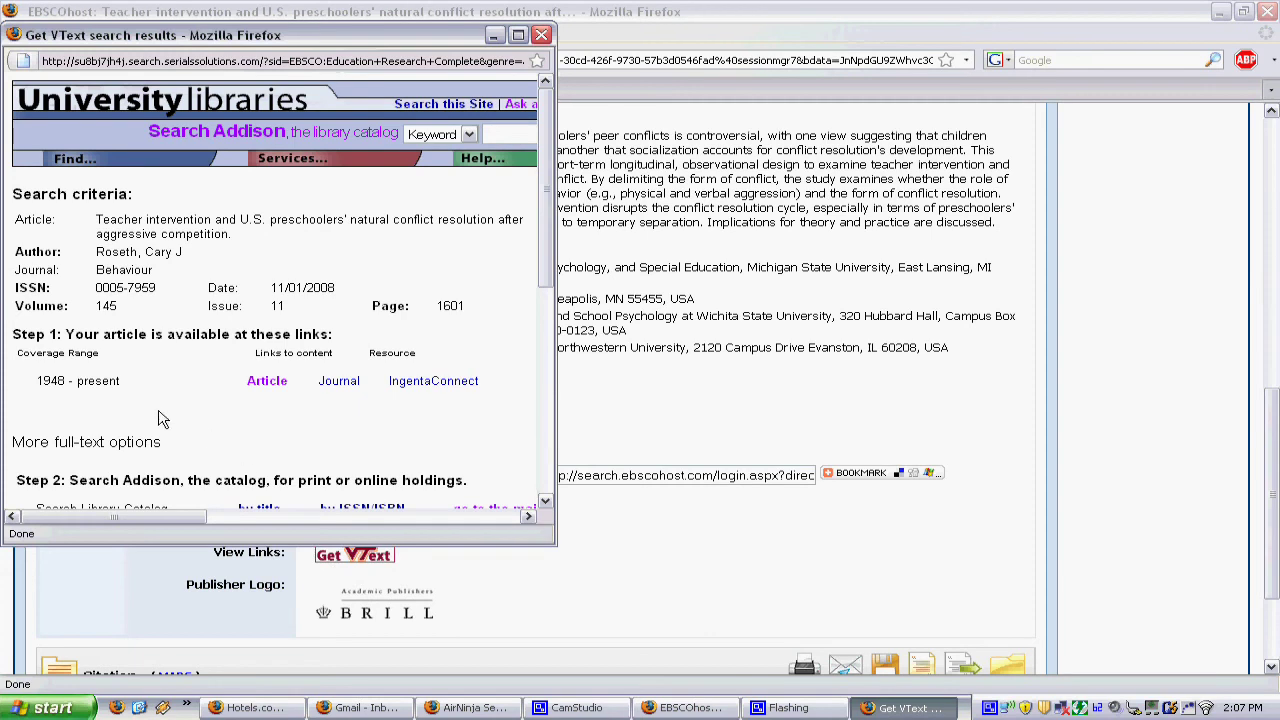
{"action": "double_click", "coordinate": [50, 335]}
{"action": "left_click", "coordinate": [268, 384]}
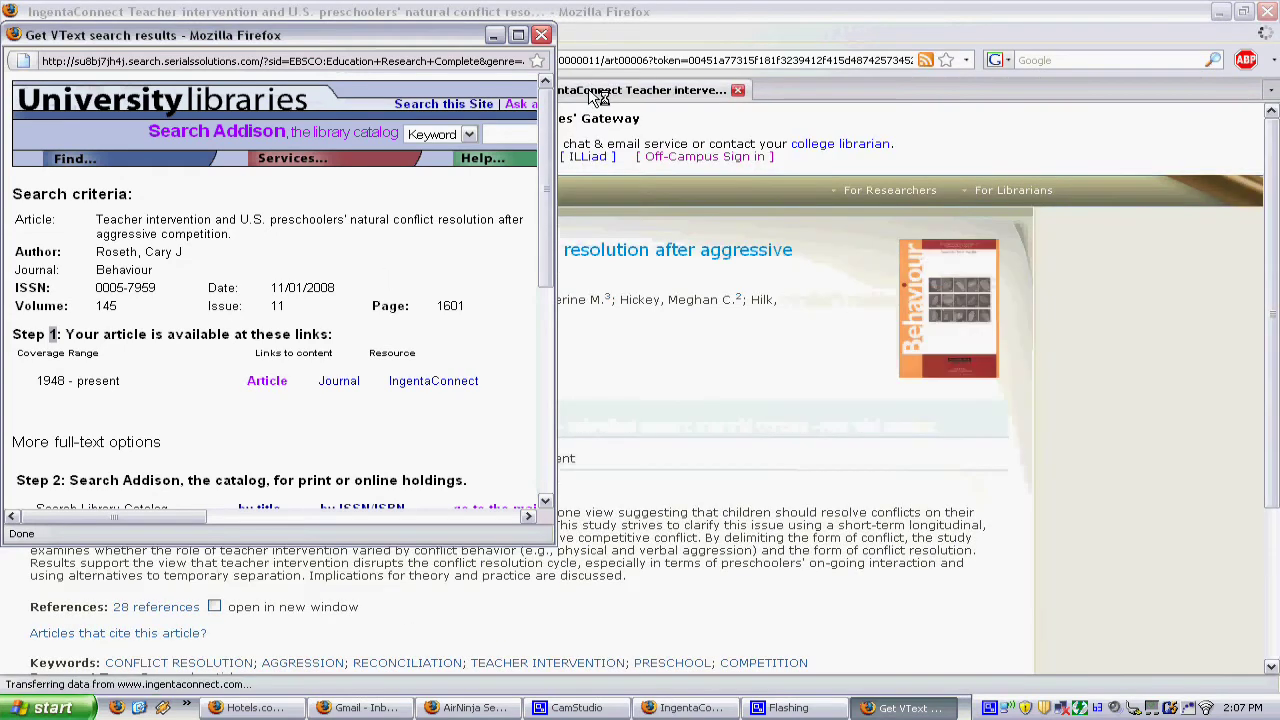
{"action": "left_click", "coordinate": [600, 92]}
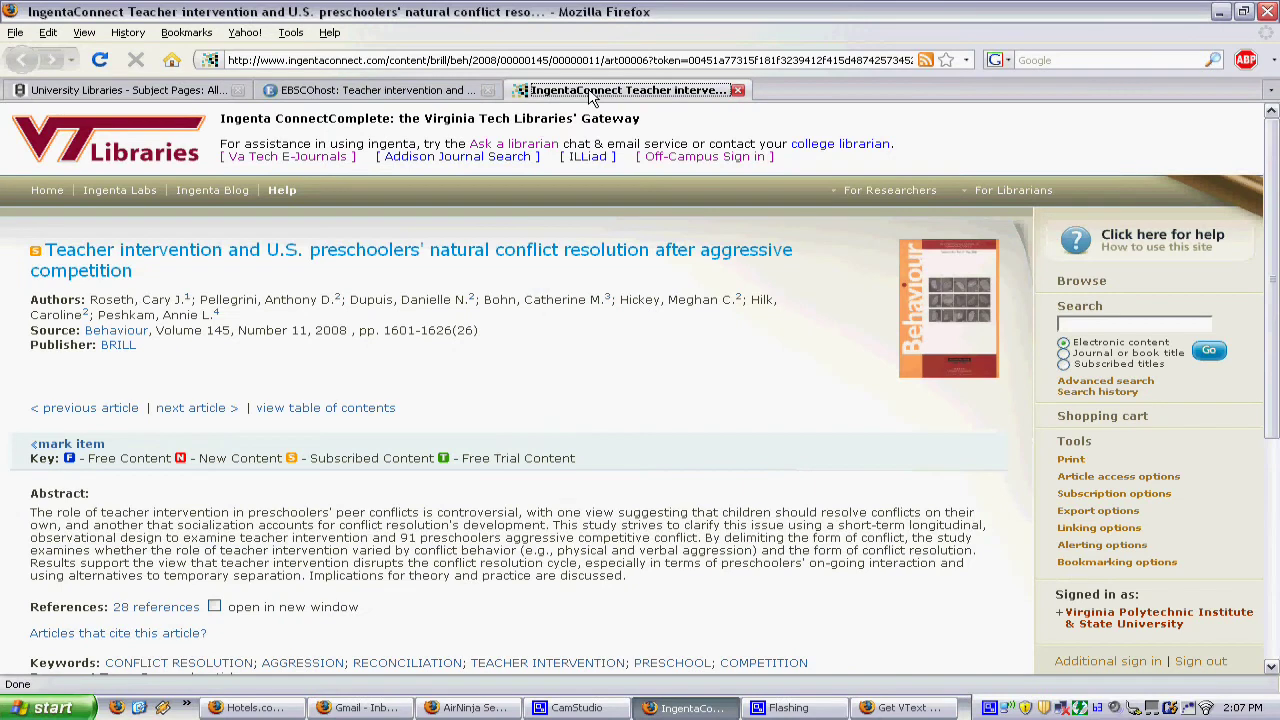
- Check the 369kb full-text PDF link on IngentaConnect, then return to the Get VText window
{"action": "scroll", "coordinate": [587, 292], "scroll_direction": "down", "scroll_amount": 4}
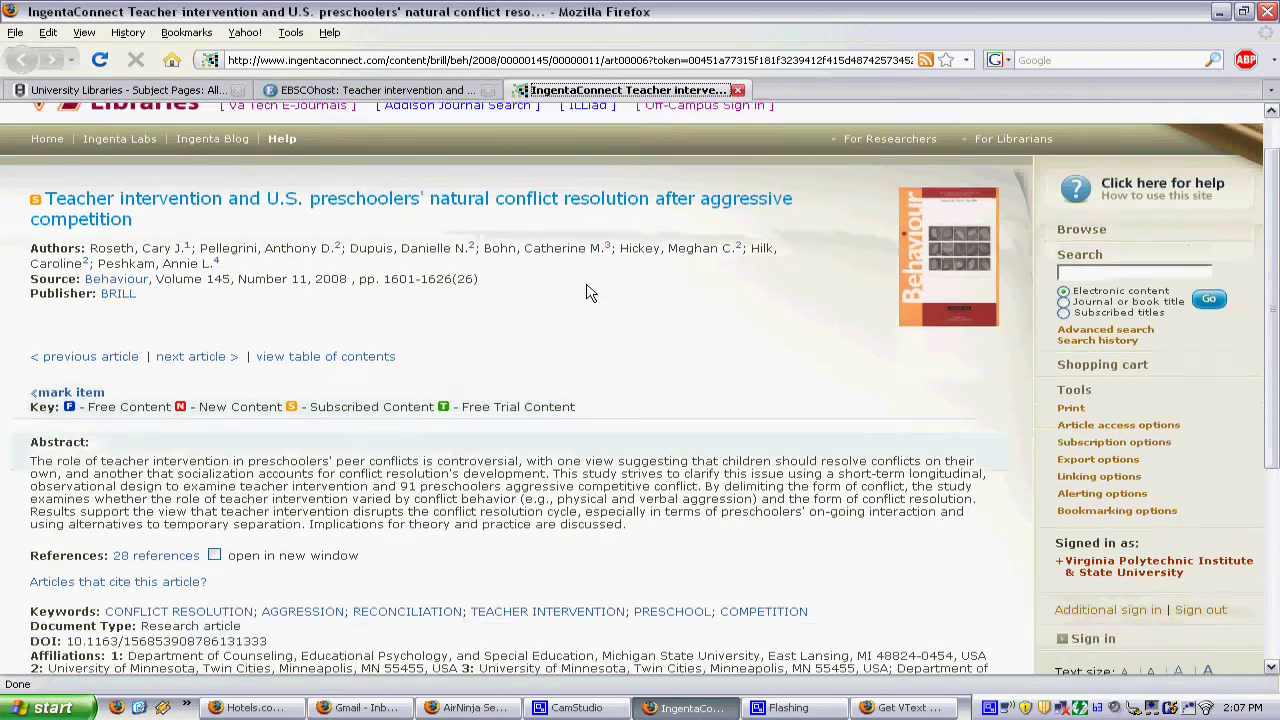
{"action": "scroll", "coordinate": [587, 292], "scroll_direction": "down", "scroll_amount": 3}
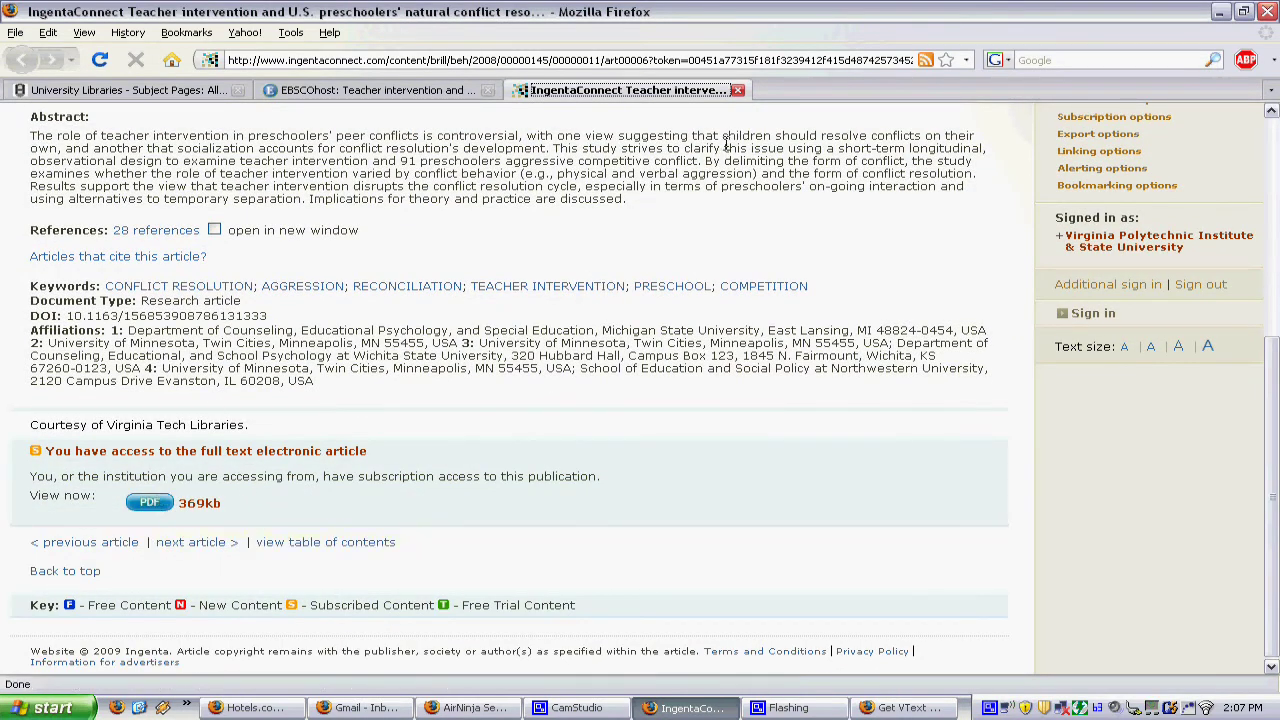
{"action": "left_click", "coordinate": [895, 707]}
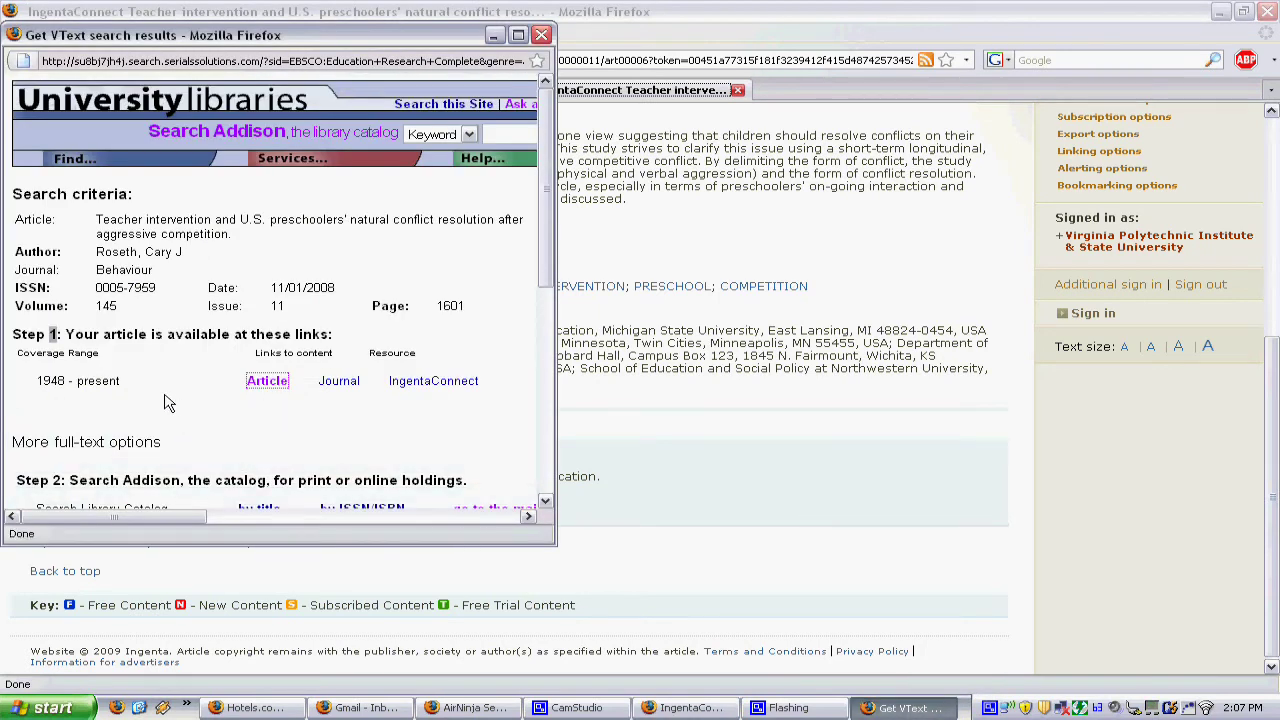
- Search the Addison catalog for the journal Behaviour by ISSN 0005-7959
{"action": "scroll", "coordinate": [168, 403], "scroll_direction": "down", "scroll_amount": 1}
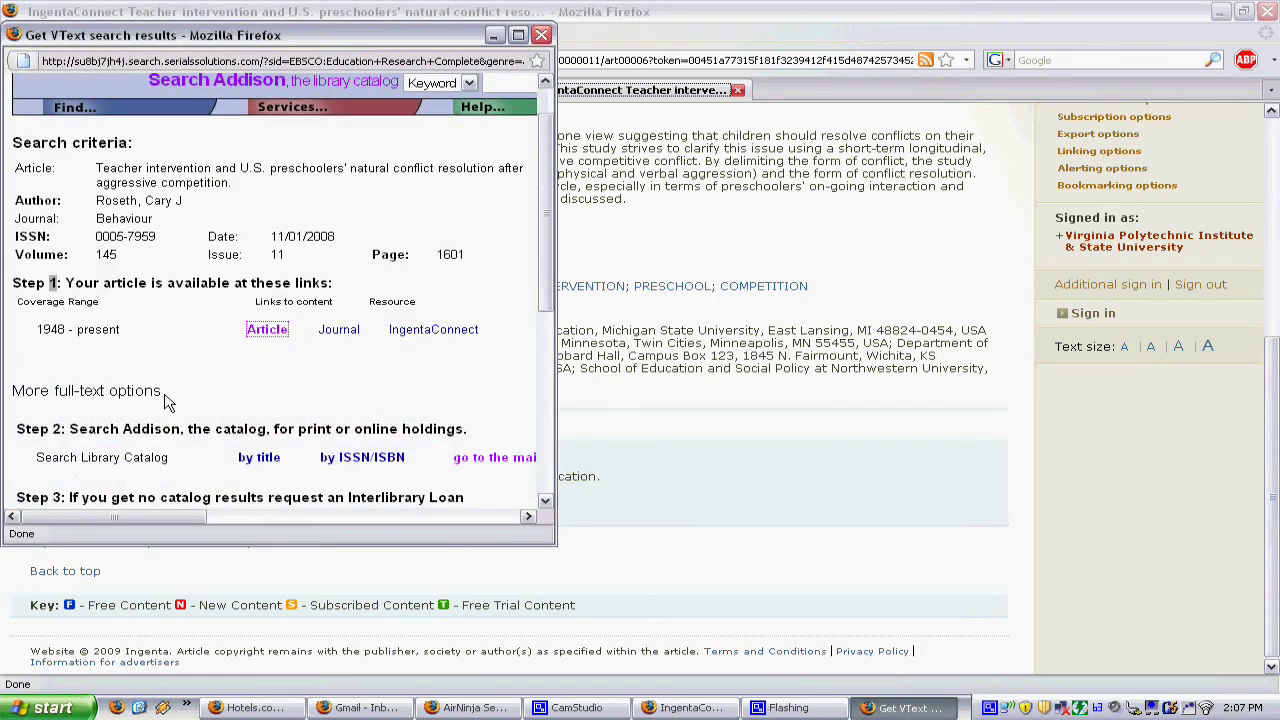
{"action": "scroll", "coordinate": [168, 403], "scroll_direction": "down", "scroll_amount": 1}
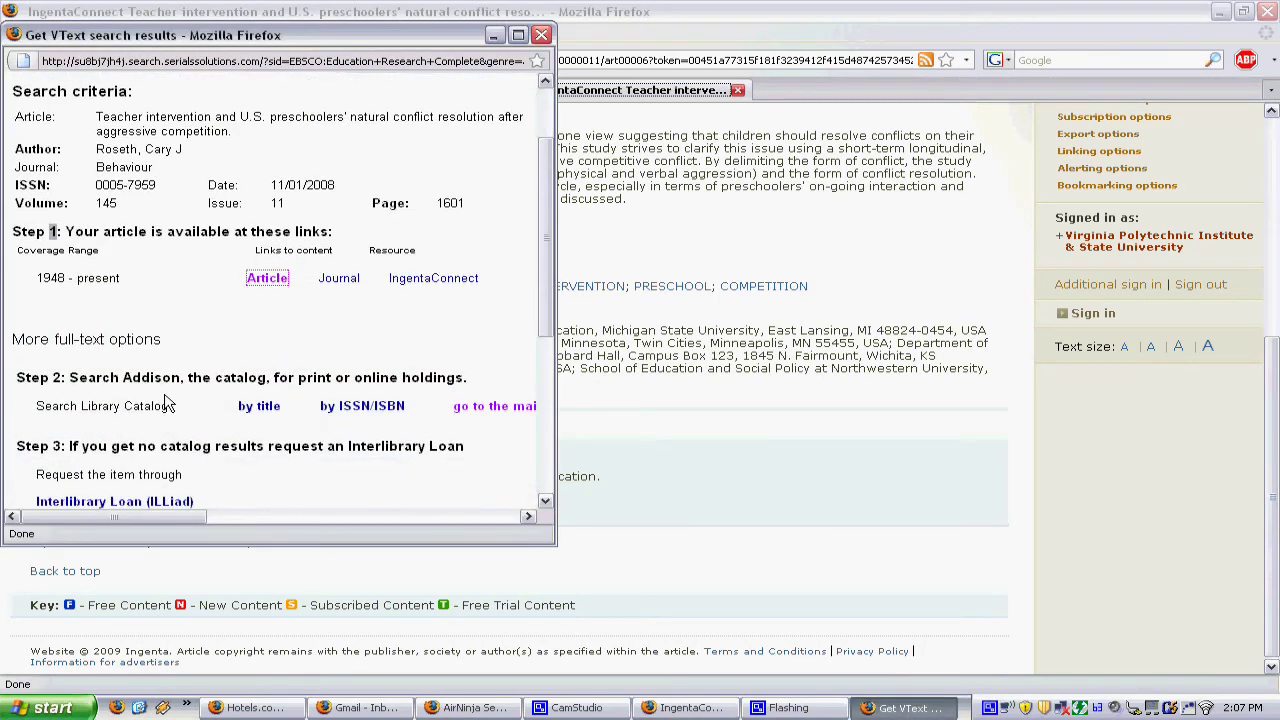
{"action": "left_click", "coordinate": [338, 418]}
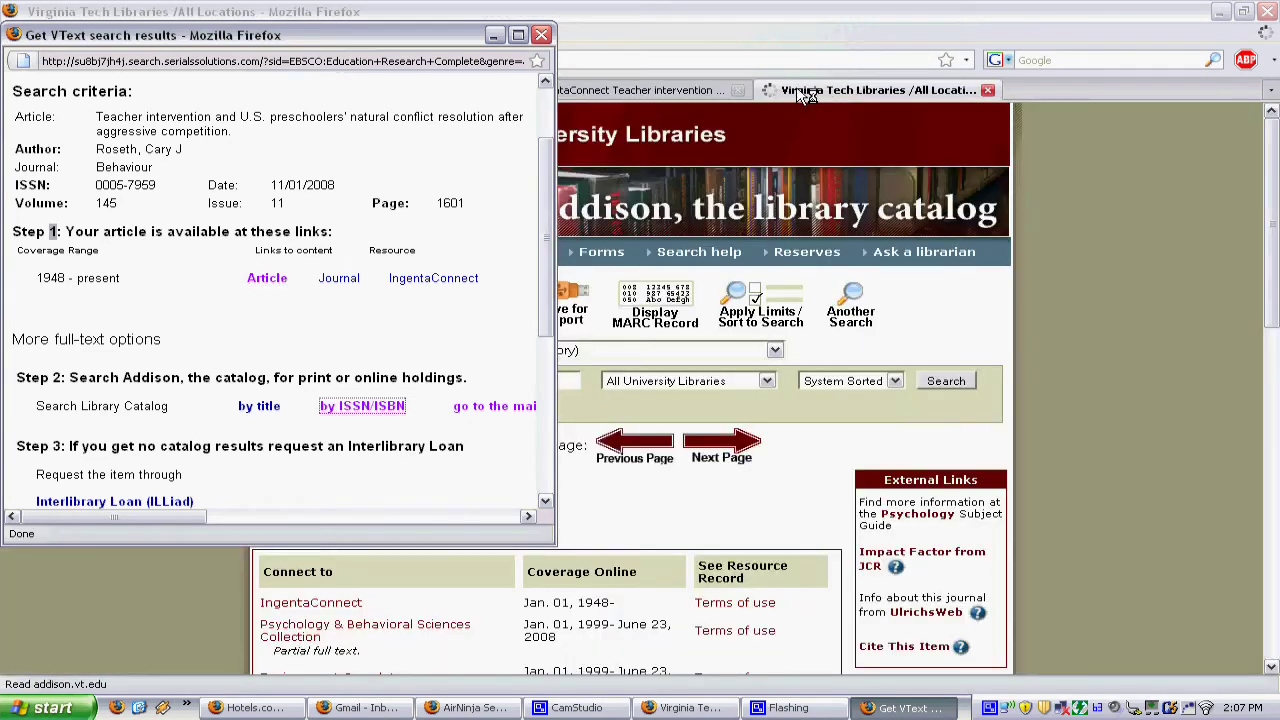
- Check Behaviour's online coverage and call number in the Addison catalog record, then return to the Get VText window
{"action": "left_click", "coordinate": [806, 92]}
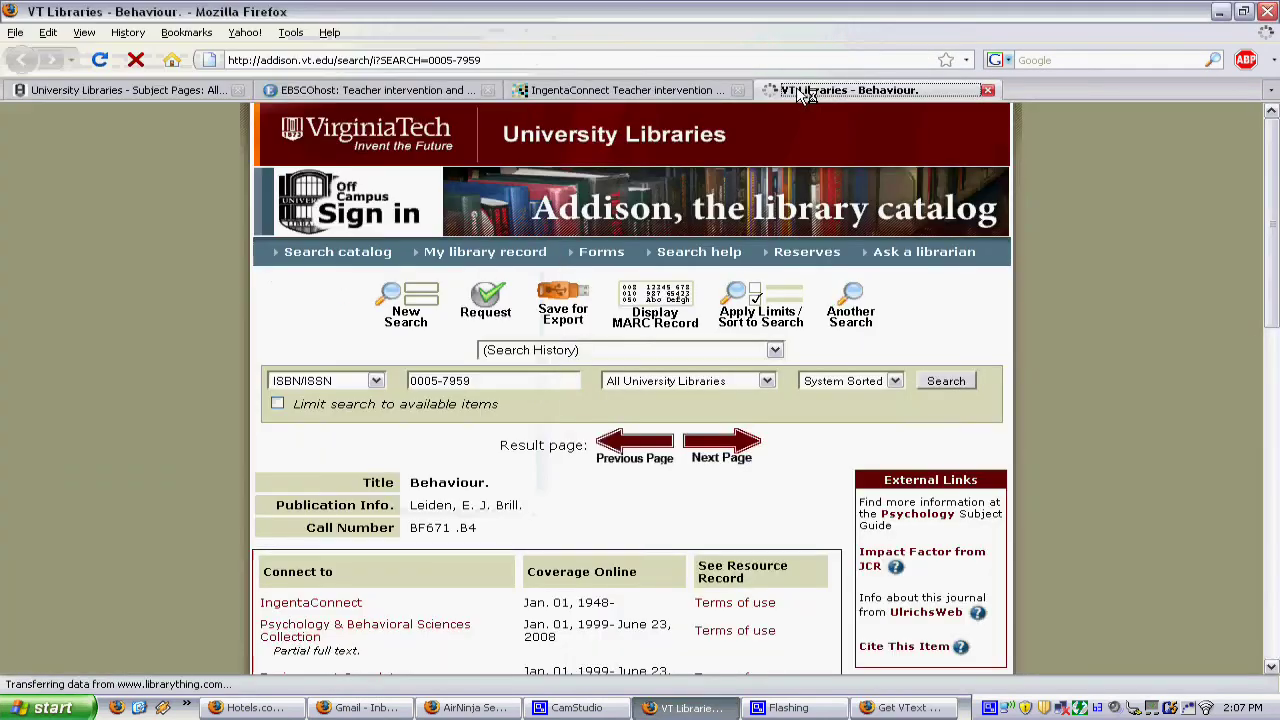
{"action": "scroll", "coordinate": [1086, 366], "scroll_direction": "down", "scroll_amount": 2}
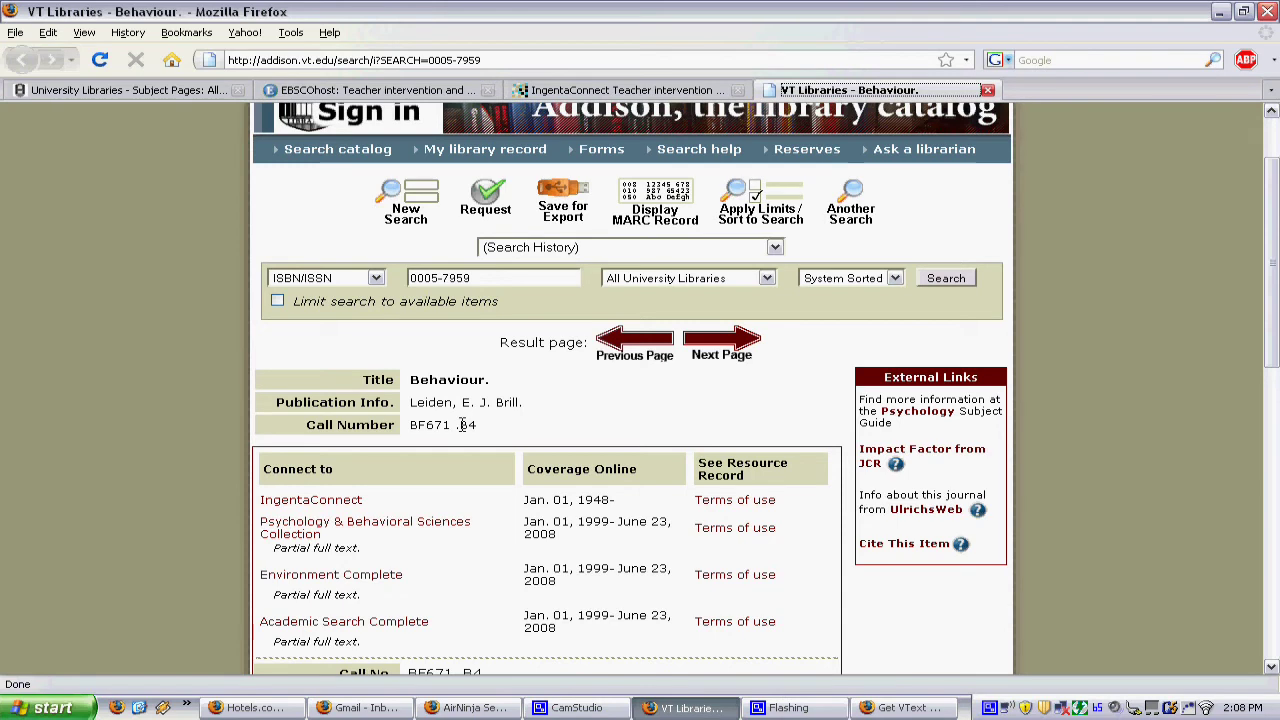
{"action": "left_click", "coordinate": [905, 707]}
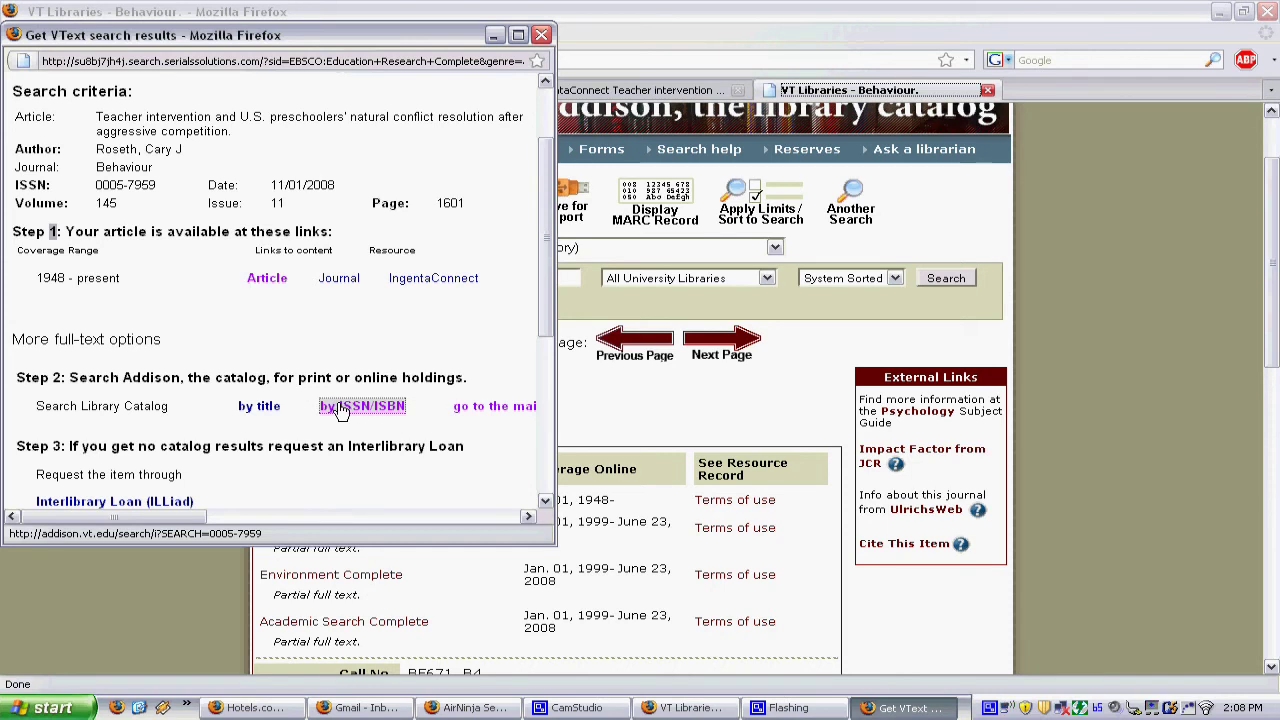
{"action": "scroll", "coordinate": [340, 410], "scroll_direction": "down", "scroll_amount": 1}
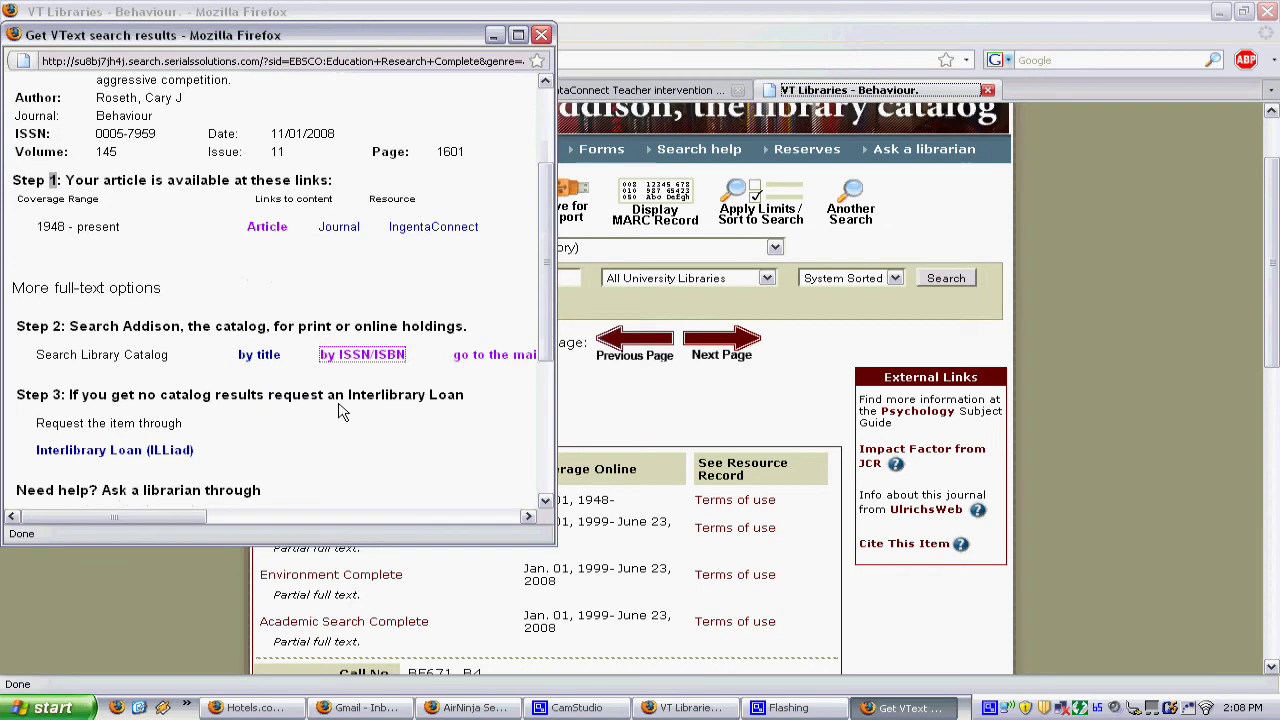
- Request the article through Interlibrary Loan (ILLiad) and log on to ILLiad
{"action": "left_click", "coordinate": [156, 451]}
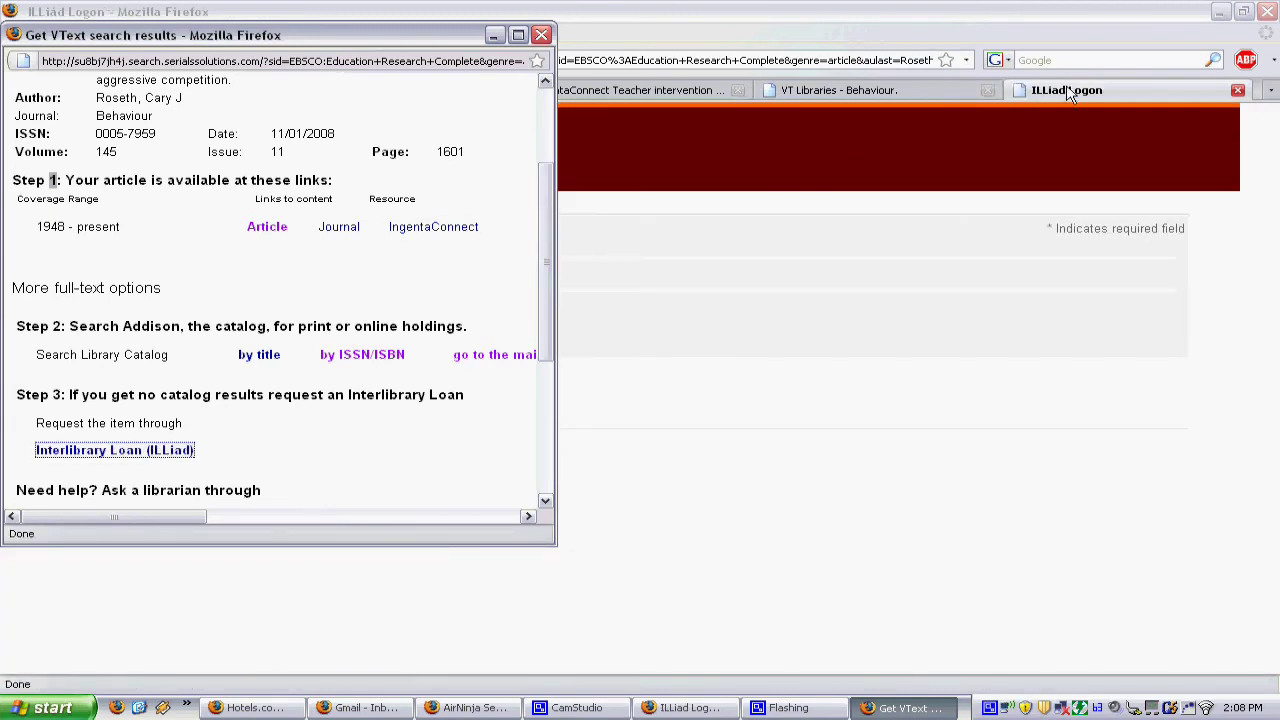
{"action": "left_click", "coordinate": [1068, 92]}
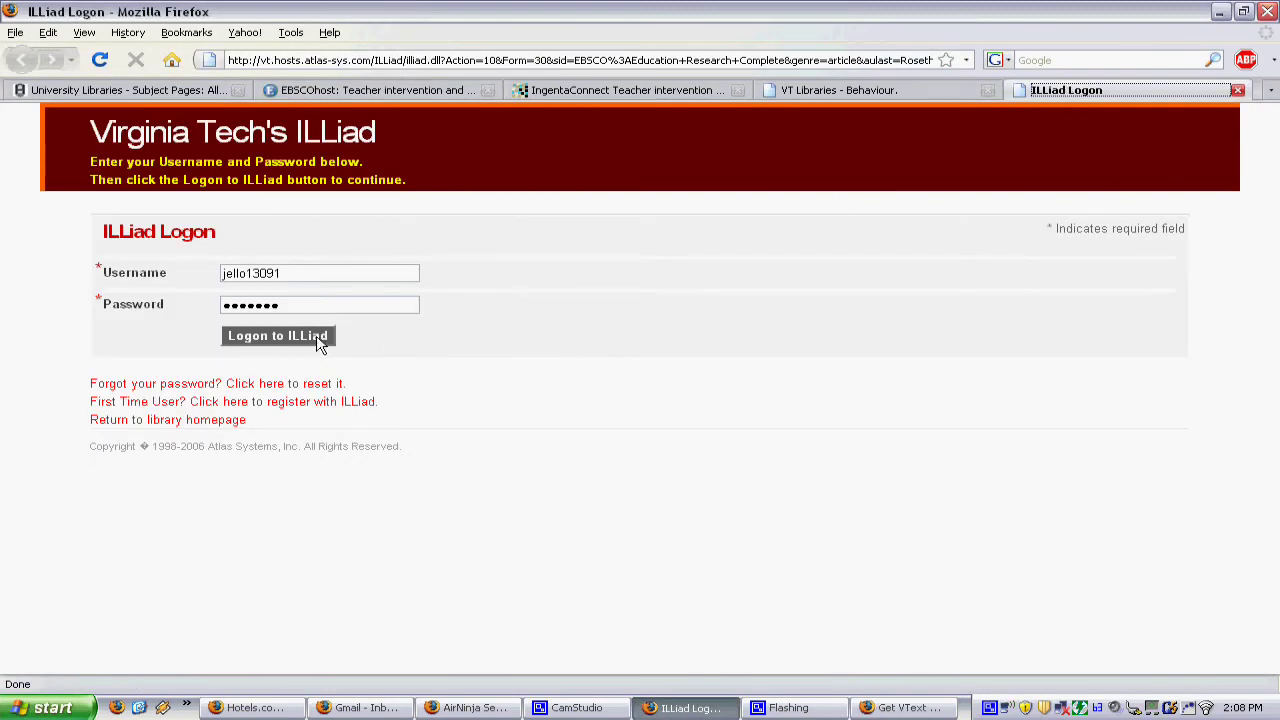
{"action": "left_click", "coordinate": [278, 336]}
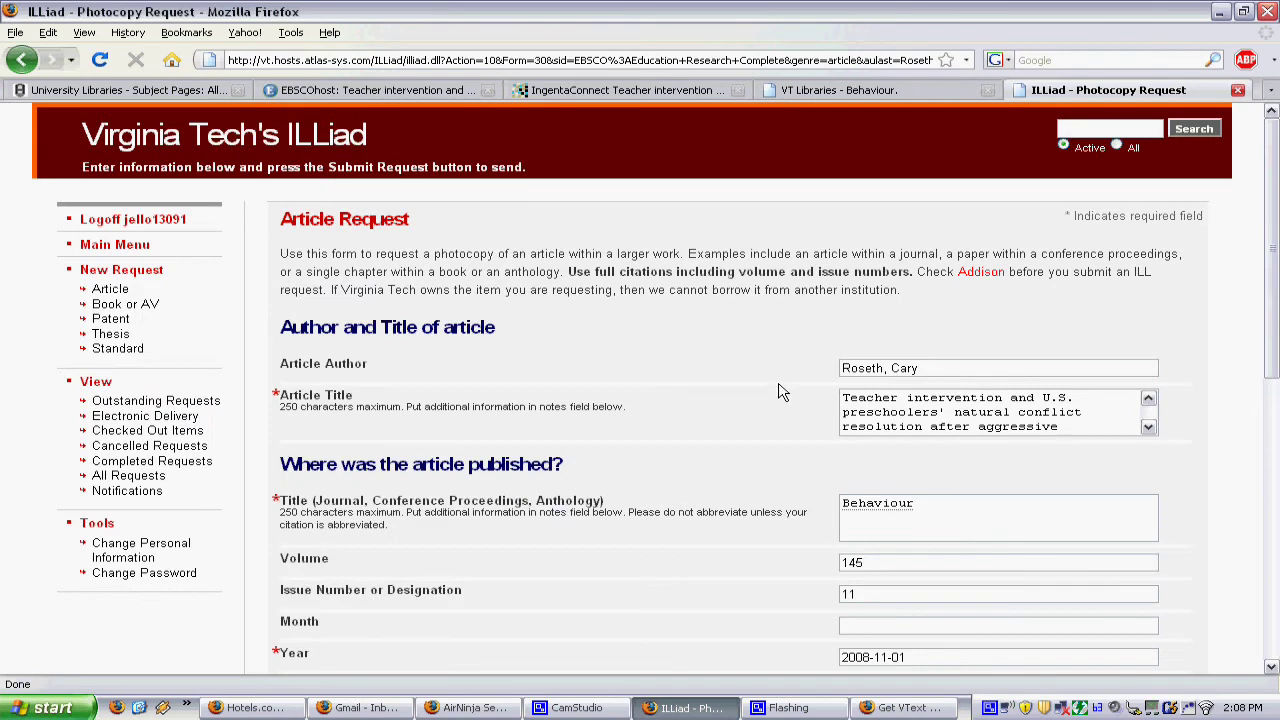
- Review the prefilled Article Request: Behaviour 145(11), pages 1601-, ISSN 00057959, cutoff 12/20/2009
{"action": "scroll", "coordinate": [782, 391], "scroll_direction": "down", "scroll_amount": 2}
{"action": "scroll", "coordinate": [782, 391], "scroll_direction": "down", "scroll_amount": 4}
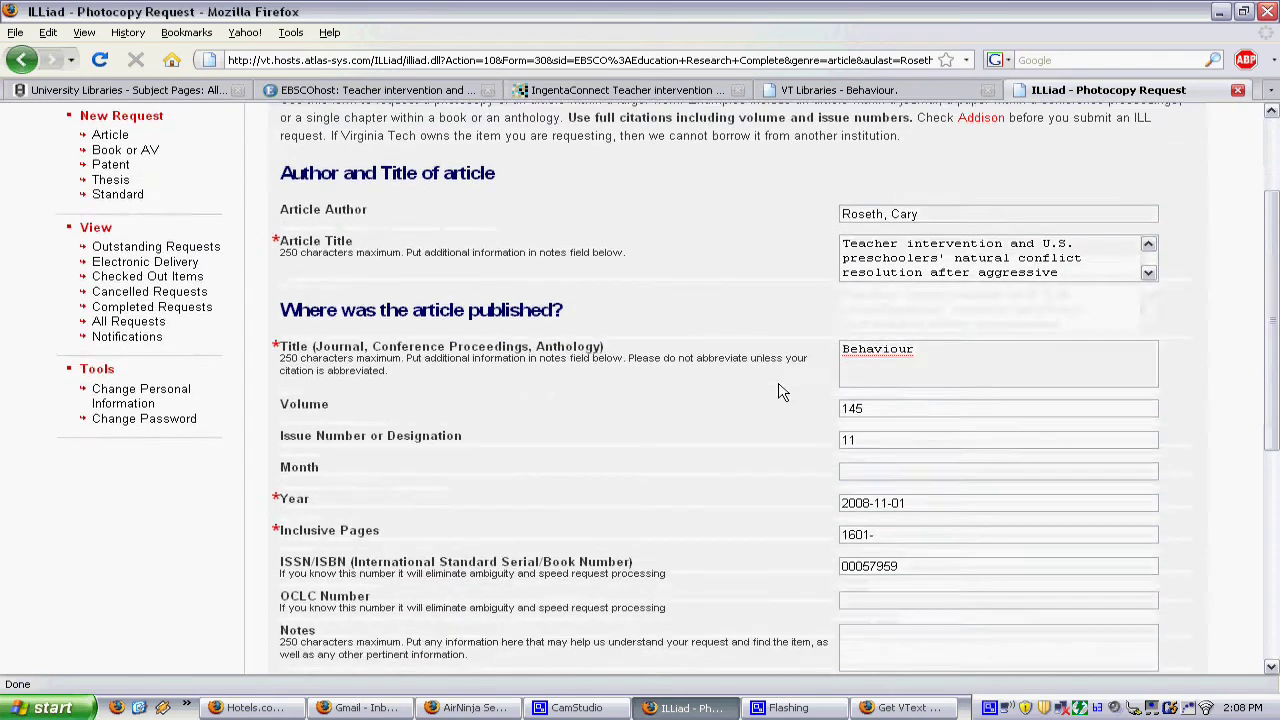
{"action": "scroll", "coordinate": [782, 391], "scroll_direction": "down", "scroll_amount": 3}
{"action": "left_click", "coordinate": [897, 432]}
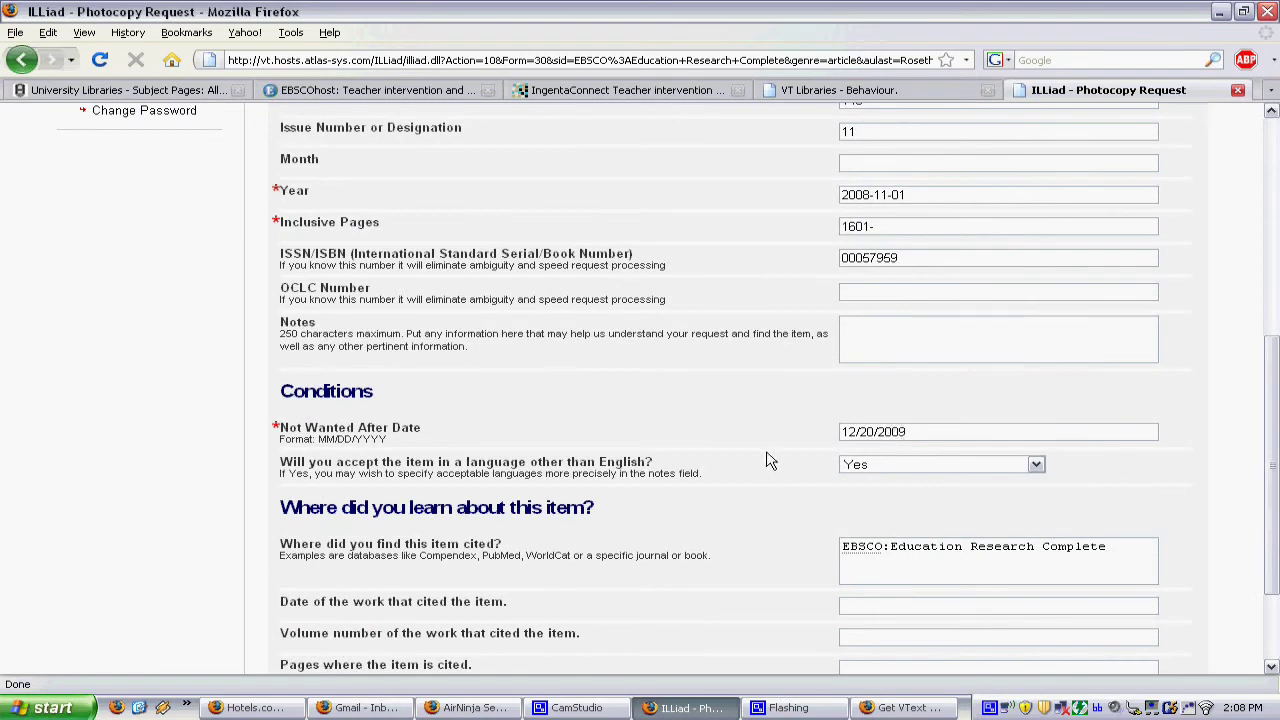
{"action": "scroll", "coordinate": [766, 457], "scroll_direction": "down", "scroll_amount": 3}
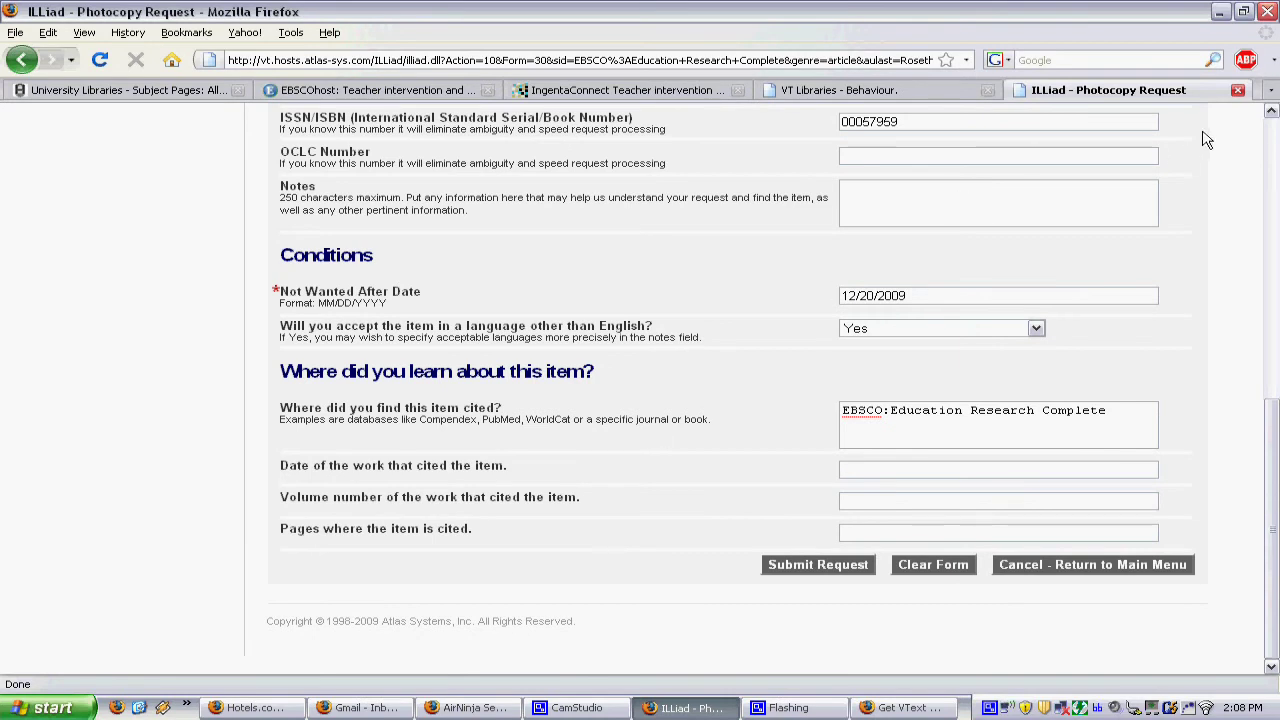
- Close the ILLiad form, the Behaviour catalog page and the Get VText window, returning to the EBSCOhost record
{"action": "left_click", "coordinate": [1238, 91]}
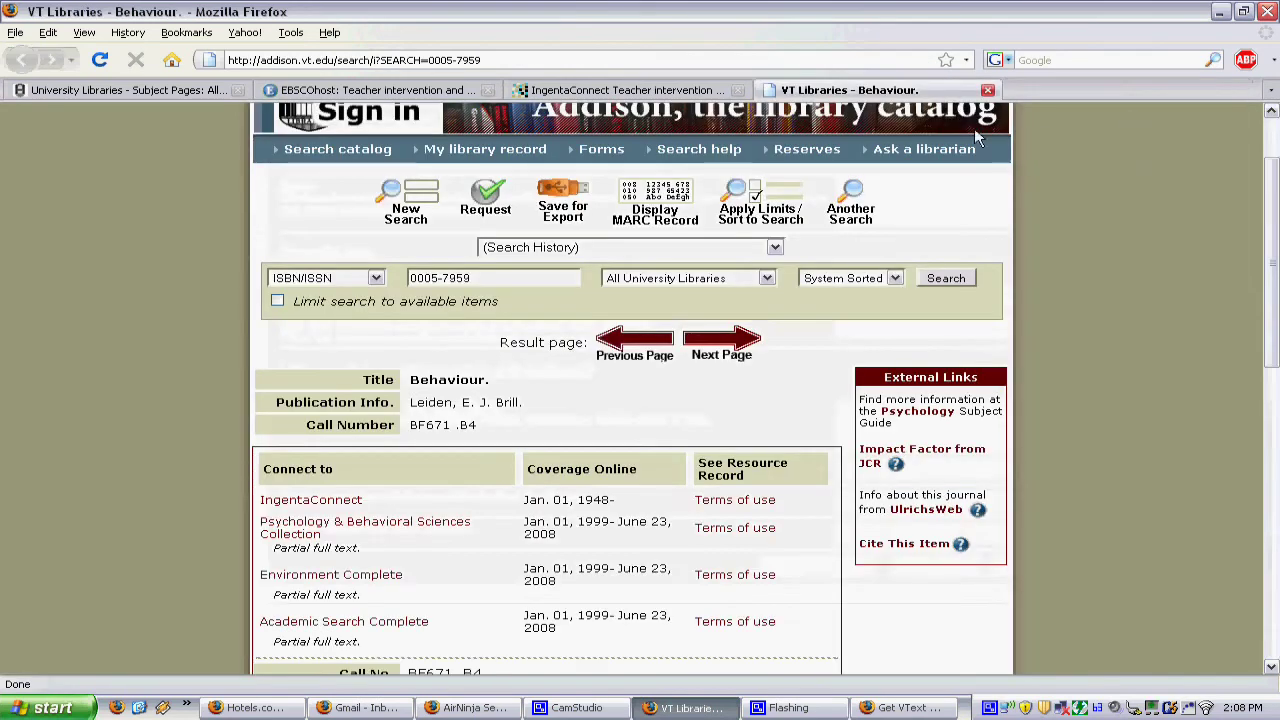
{"action": "left_click", "coordinate": [988, 91]}
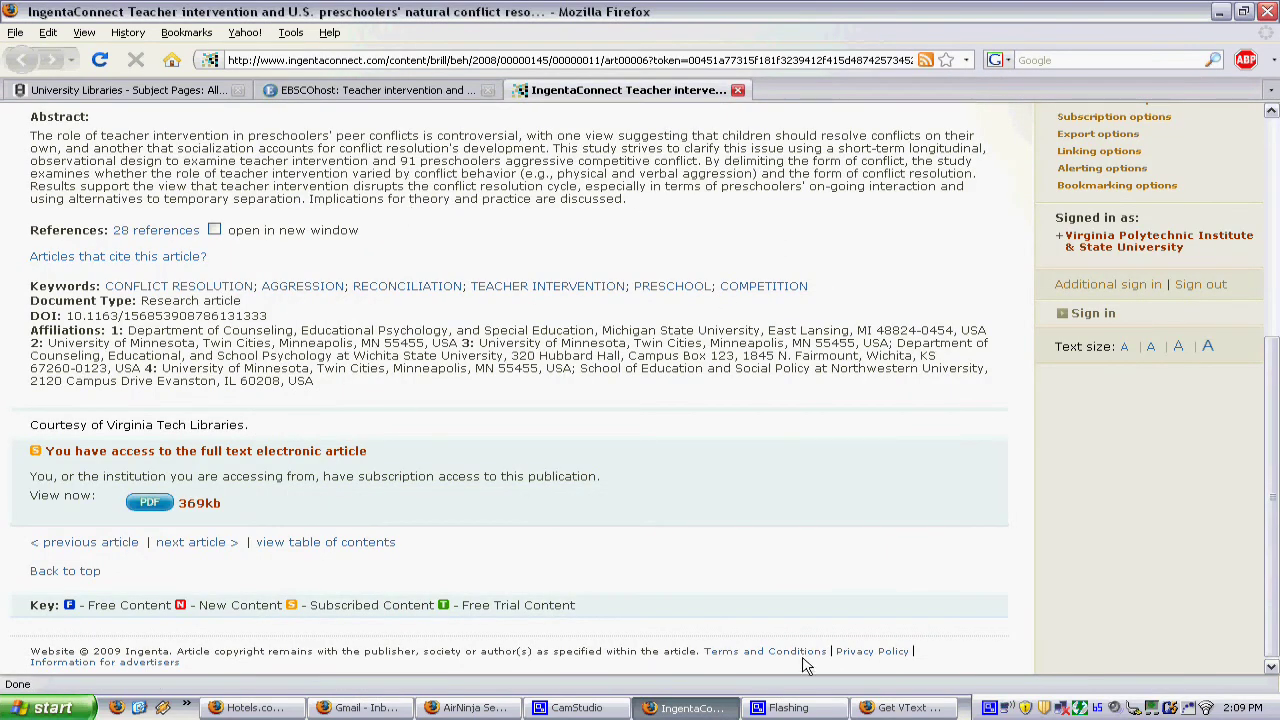
{"action": "left_click", "coordinate": [905, 707]}
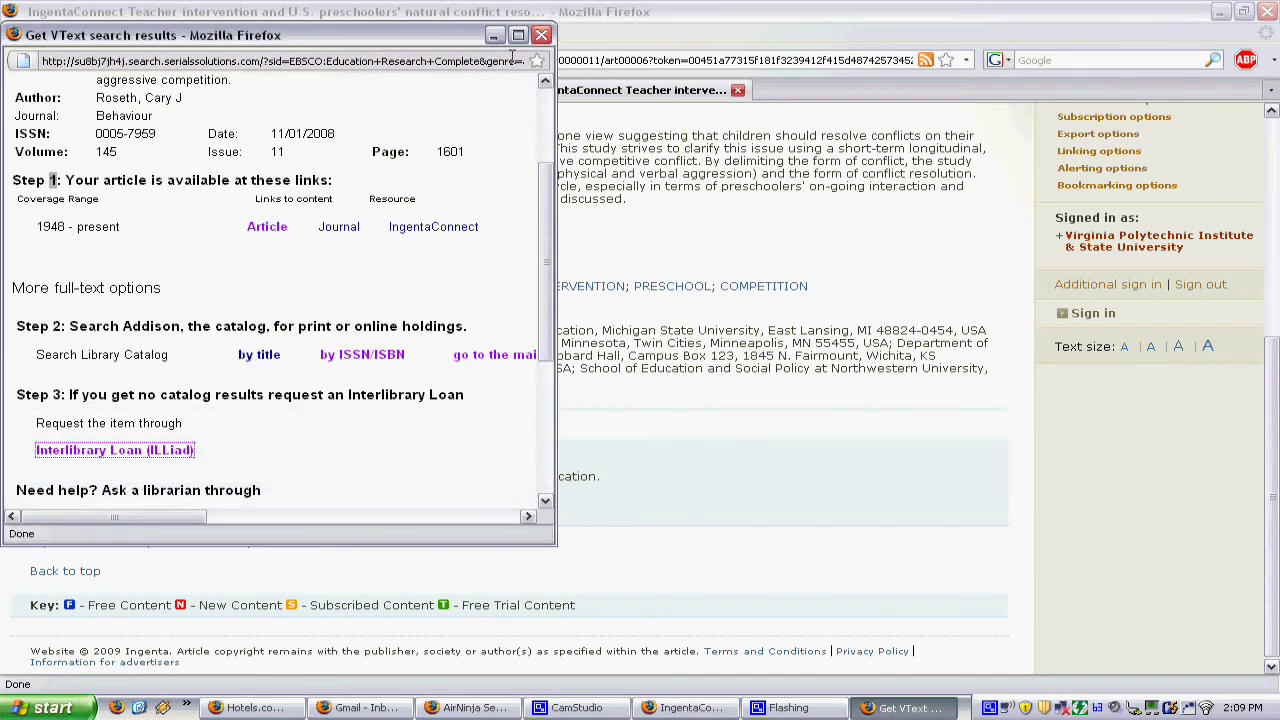
{"action": "left_click", "coordinate": [541, 35]}
{"action": "left_click", "coordinate": [370, 90]}
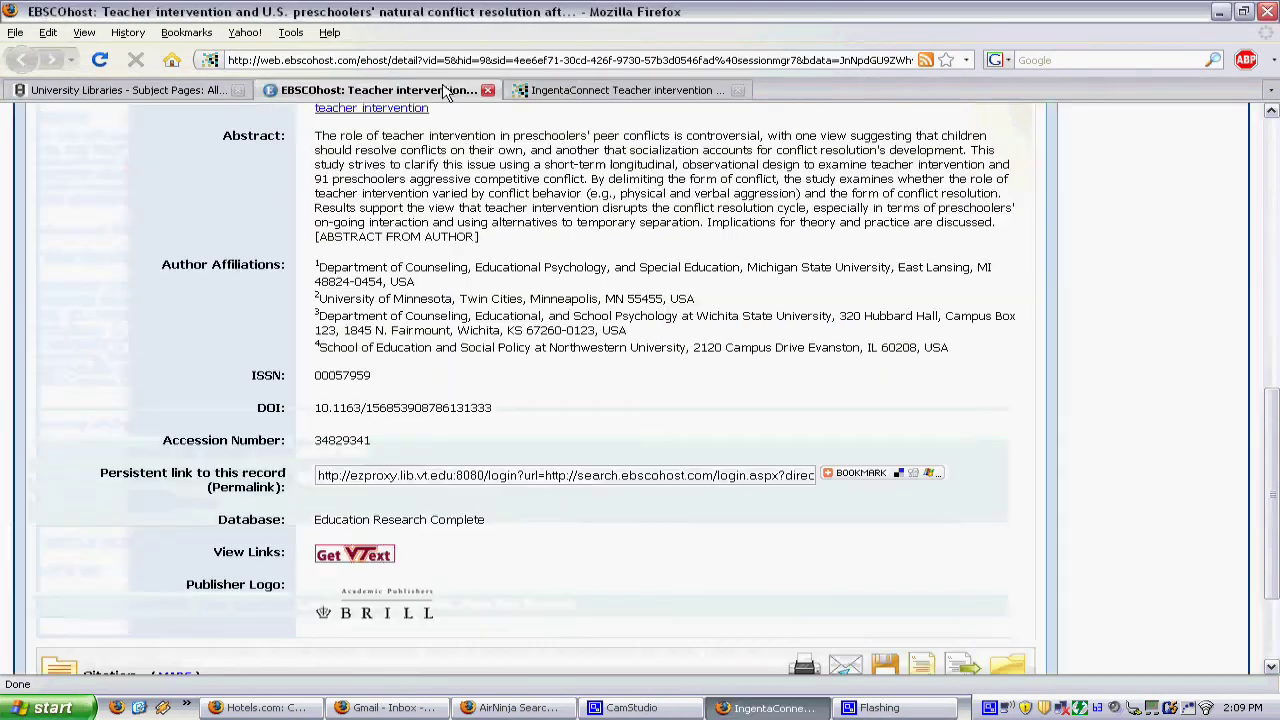
{"action": "scroll", "coordinate": [503, 372], "scroll_direction": "up", "scroll_amount": 10}
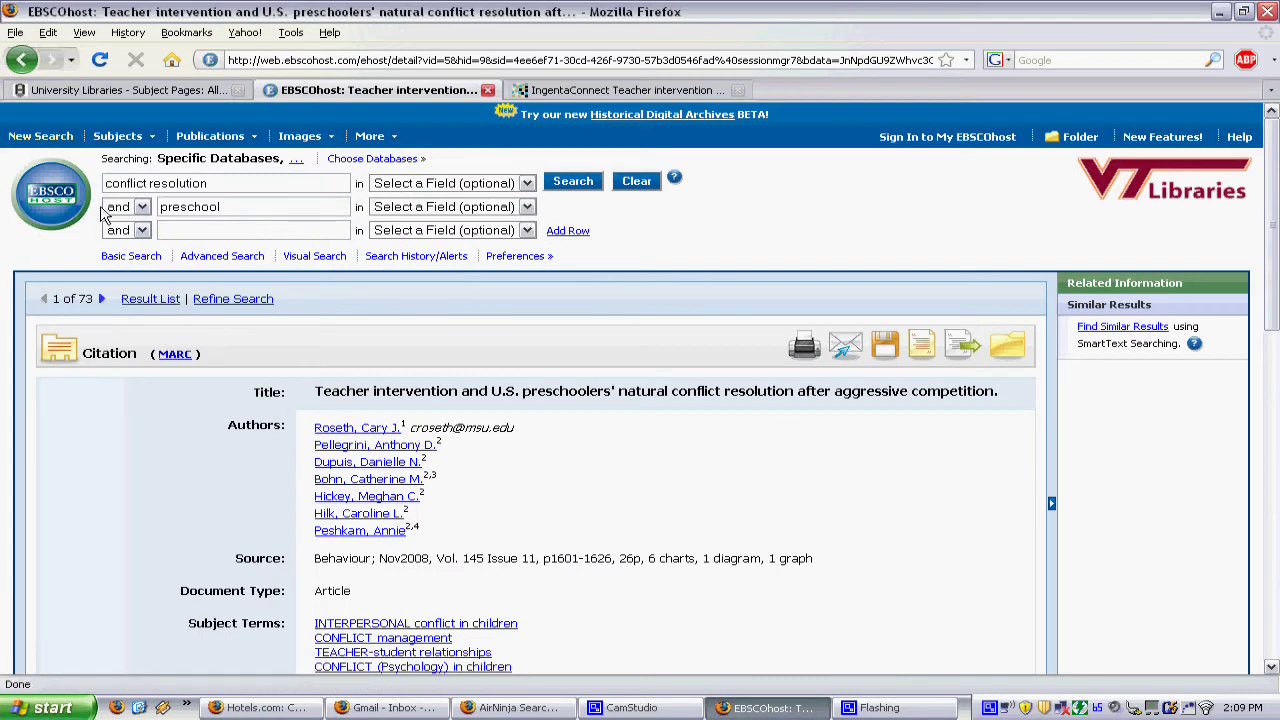
- Go back to the results list and open the PDF Full Text of result 8, 'Parent and Sibling Influences…'
{"action": "left_click", "coordinate": [22, 60]}
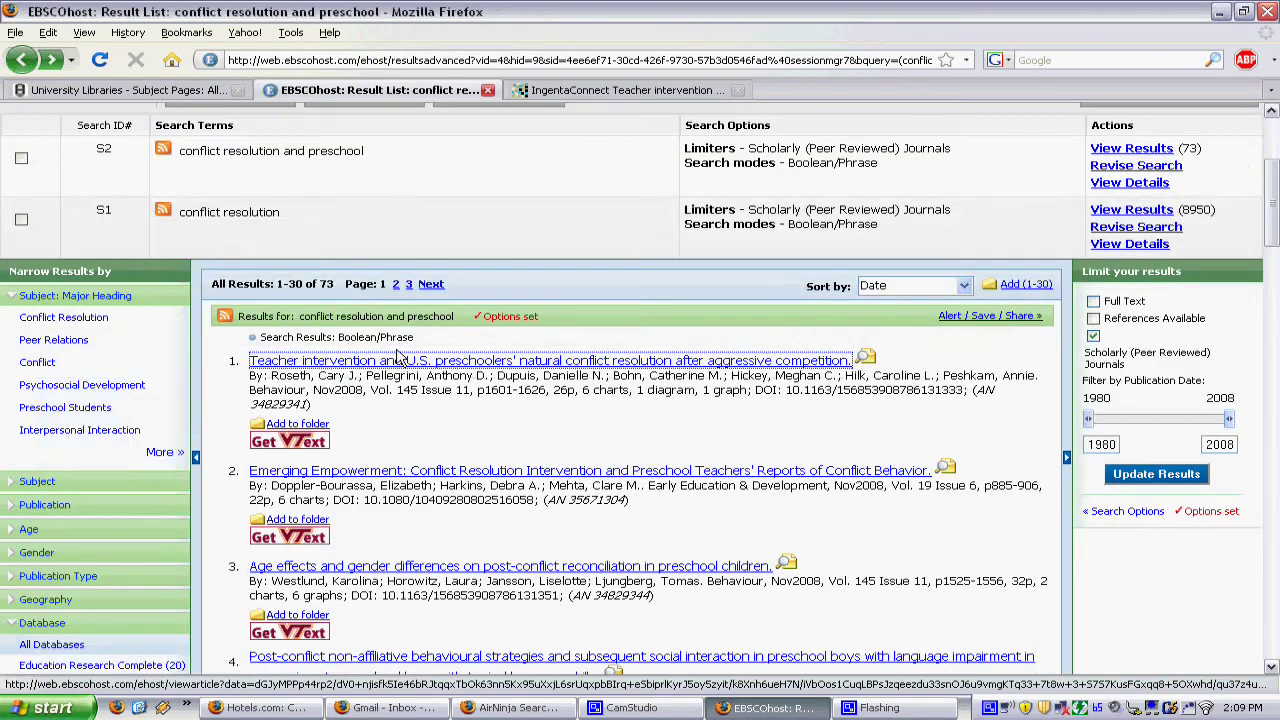
{"action": "scroll", "coordinate": [400, 357], "scroll_direction": "down", "scroll_amount": 3}
{"action": "scroll", "coordinate": [400, 357], "scroll_direction": "down", "scroll_amount": 3}
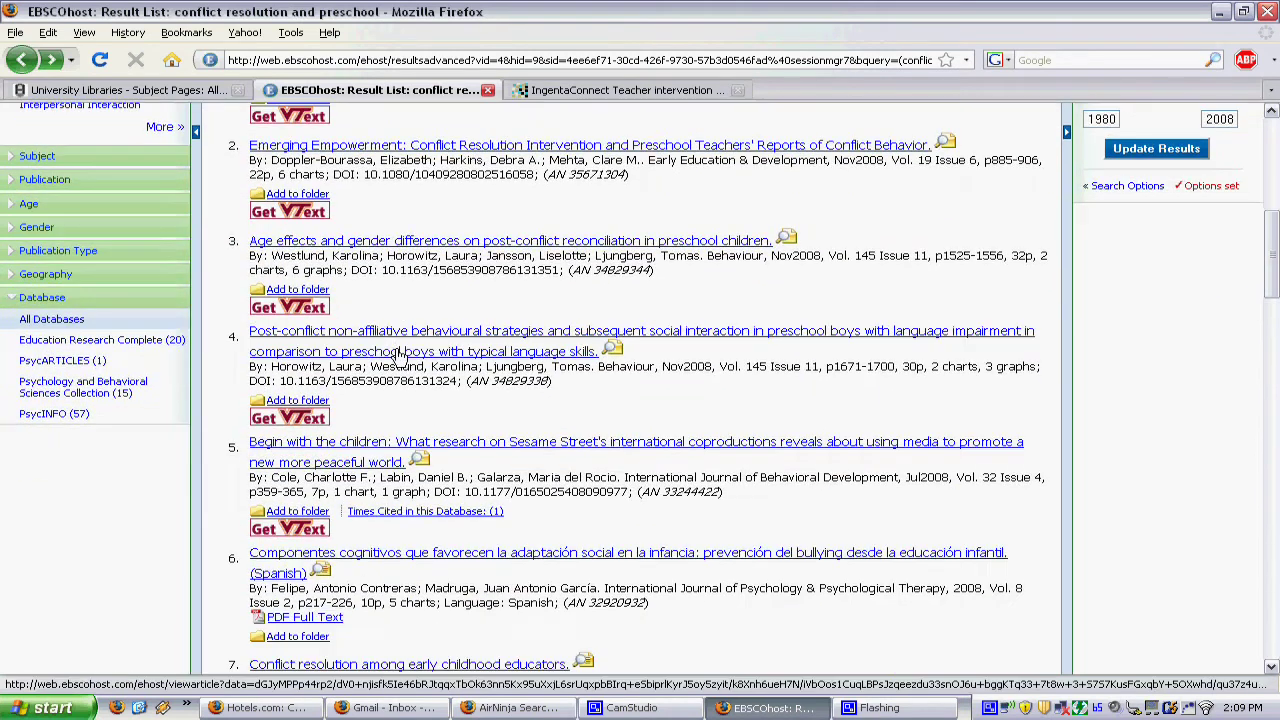
{"action": "scroll", "coordinate": [398, 357], "scroll_direction": "down", "scroll_amount": 3}
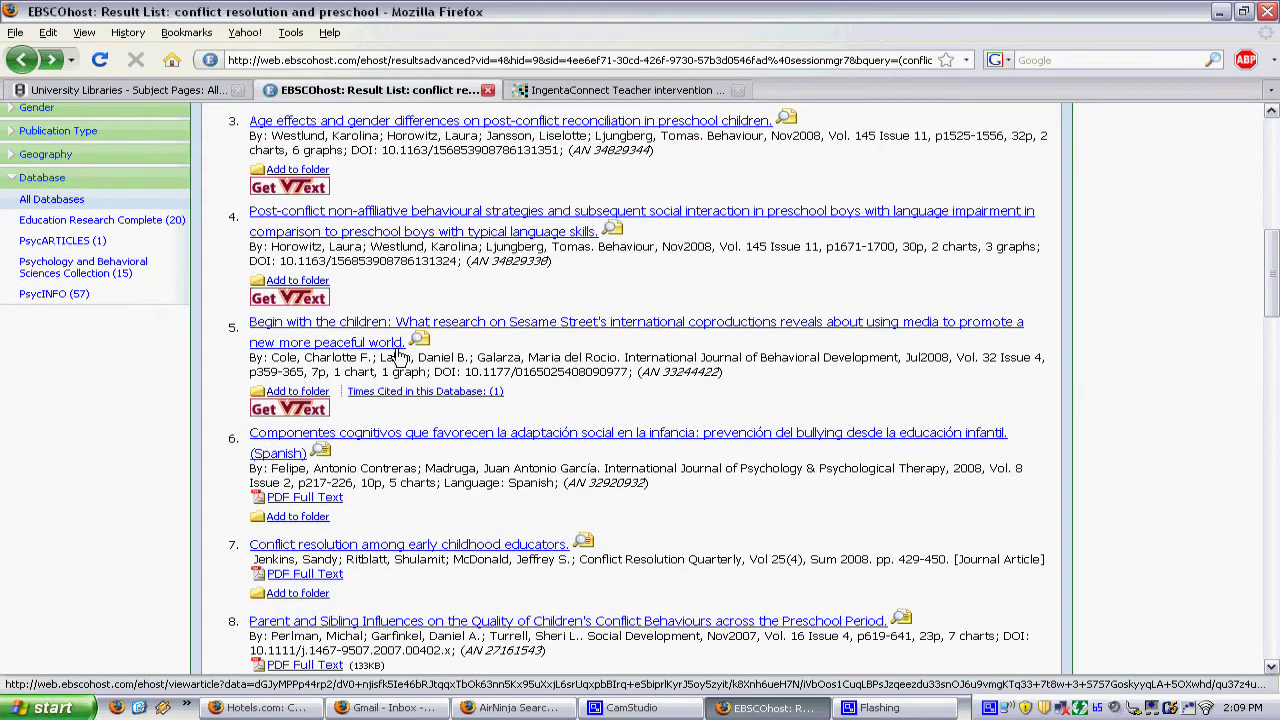
{"action": "scroll", "coordinate": [398, 357], "scroll_direction": "down", "scroll_amount": 3}
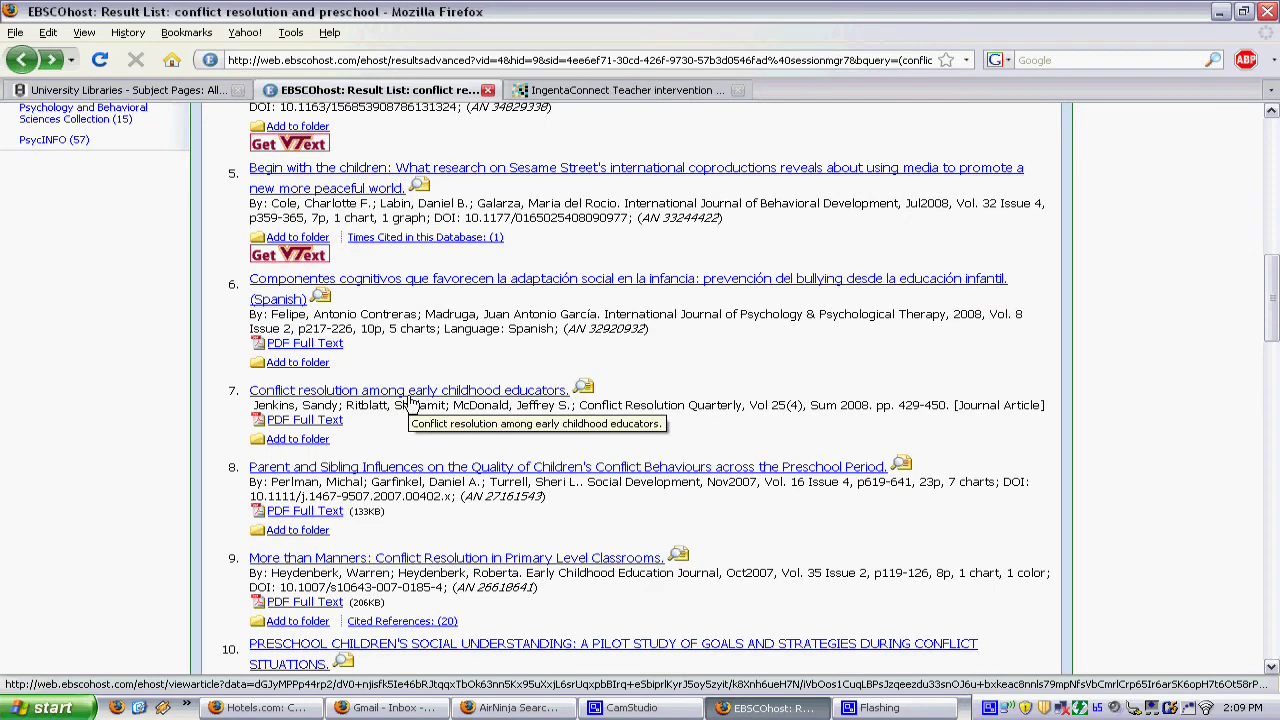
{"action": "scroll", "coordinate": [409, 400], "scroll_direction": "down", "scroll_amount": 1}
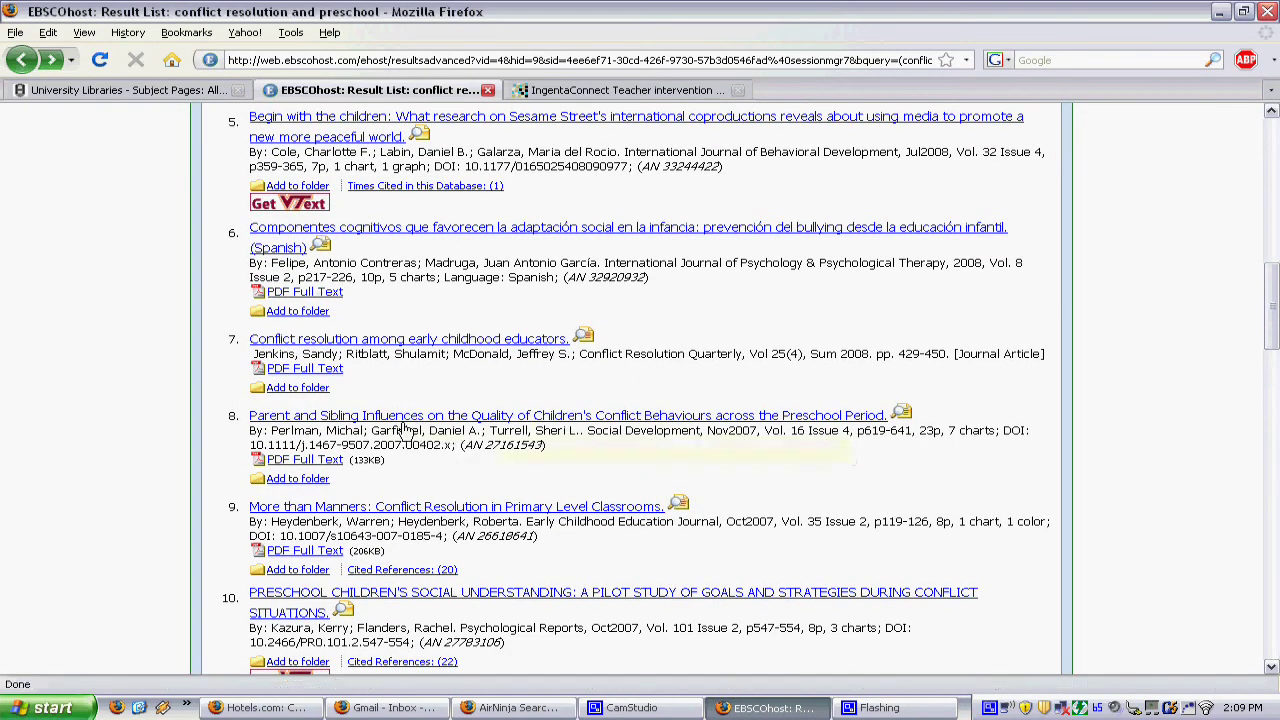
{"action": "left_click", "coordinate": [322, 464]}
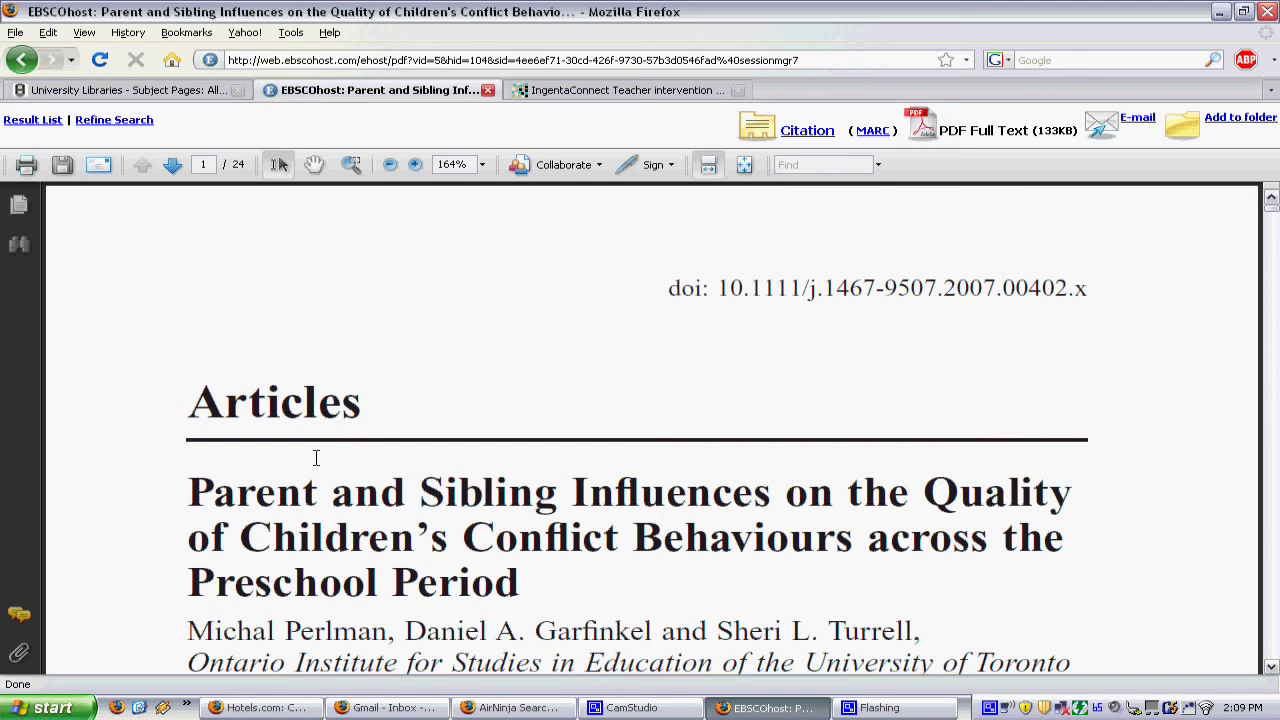
- Read the PDF from the title and abstract down to the Method section on page 7 of 24
{"action": "scroll", "coordinate": [316, 458], "scroll_direction": "down", "scroll_amount": 6}
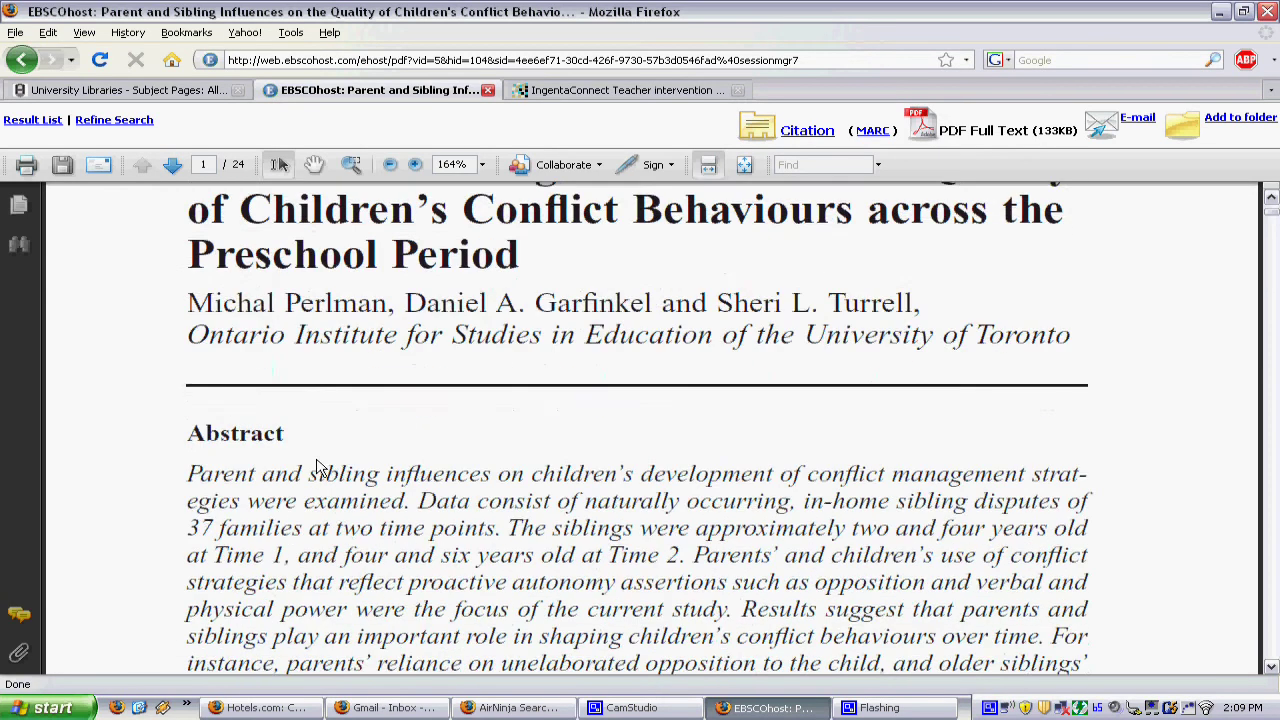
{"action": "scroll", "coordinate": [320, 470], "scroll_direction": "down", "scroll_amount": 2}
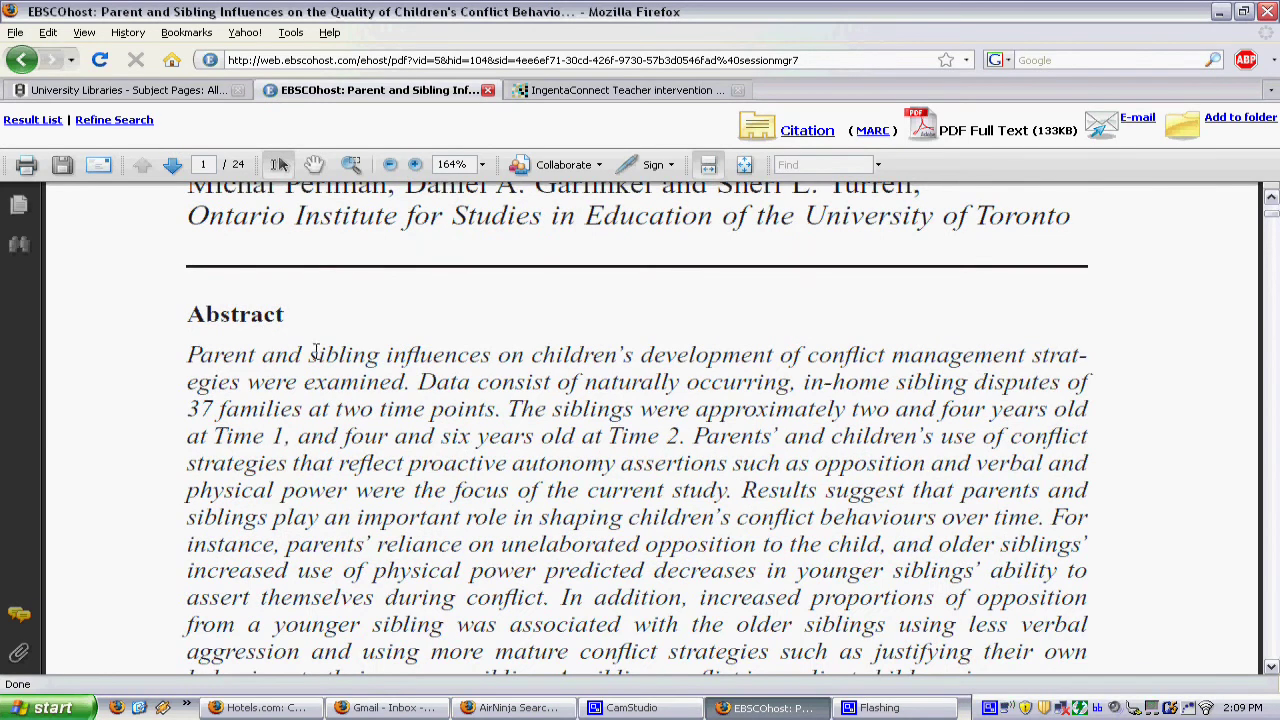
{"action": "scroll", "coordinate": [316, 352], "scroll_direction": "down", "scroll_amount": 11}
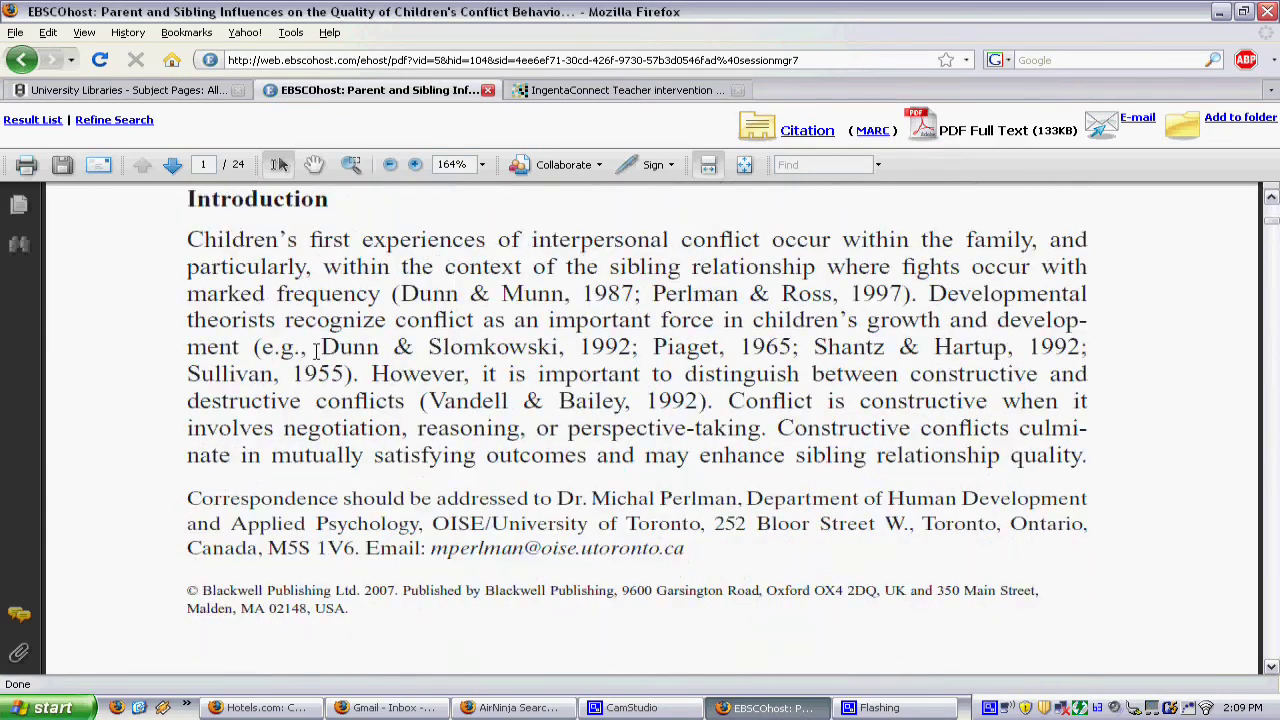
{"action": "scroll", "coordinate": [316, 352], "scroll_direction": "down", "scroll_amount": 20}
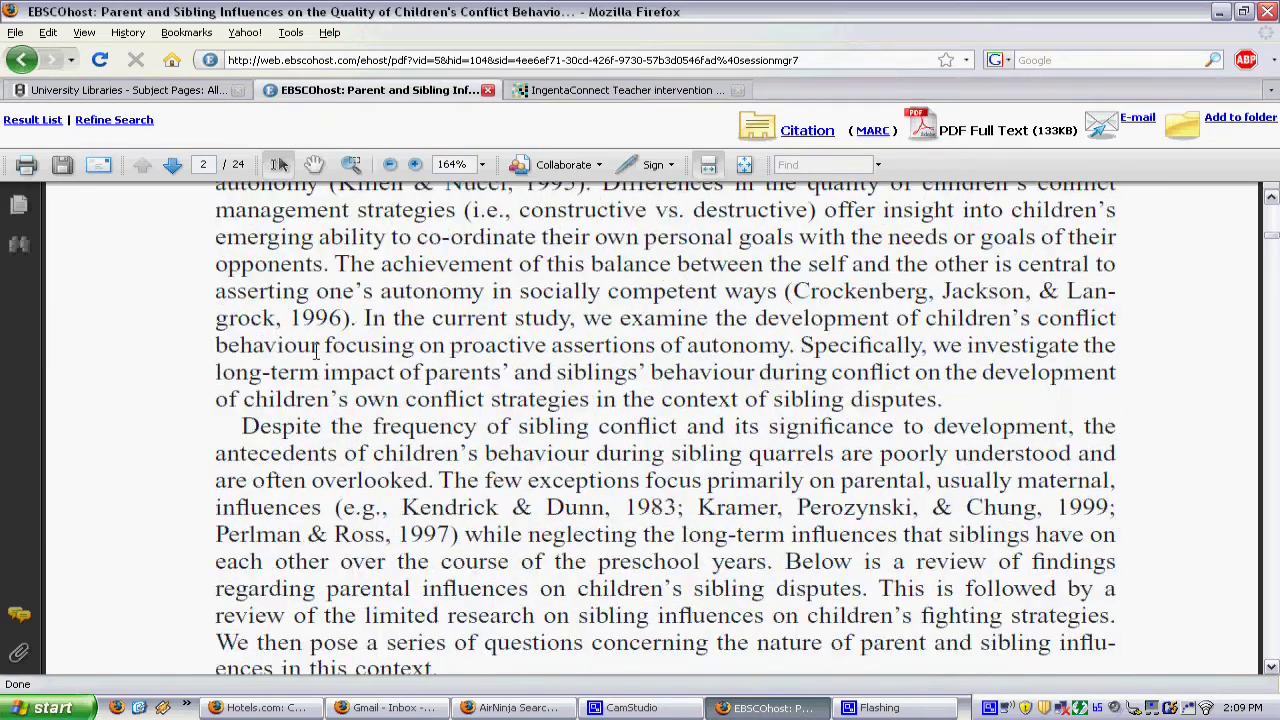
{"action": "scroll", "coordinate": [316, 352], "scroll_direction": "down", "scroll_amount": 15}
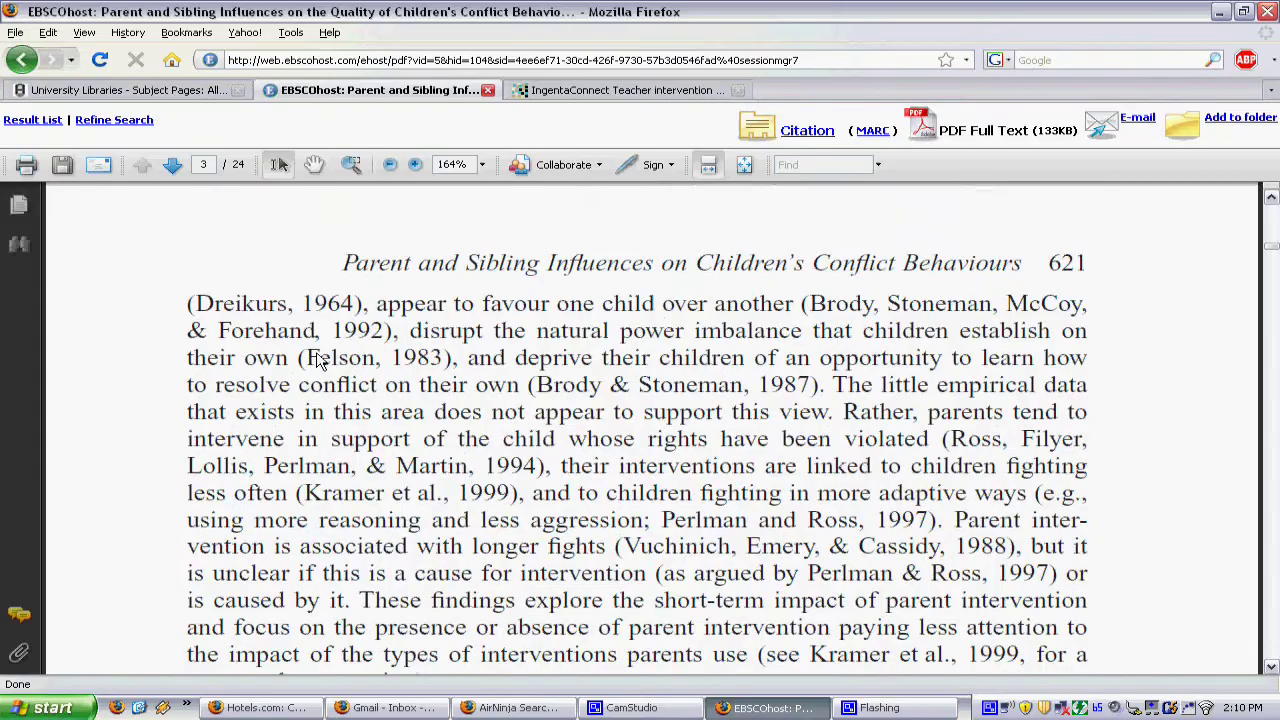
{"action": "scroll", "coordinate": [318, 360], "scroll_direction": "down", "scroll_amount": 15}
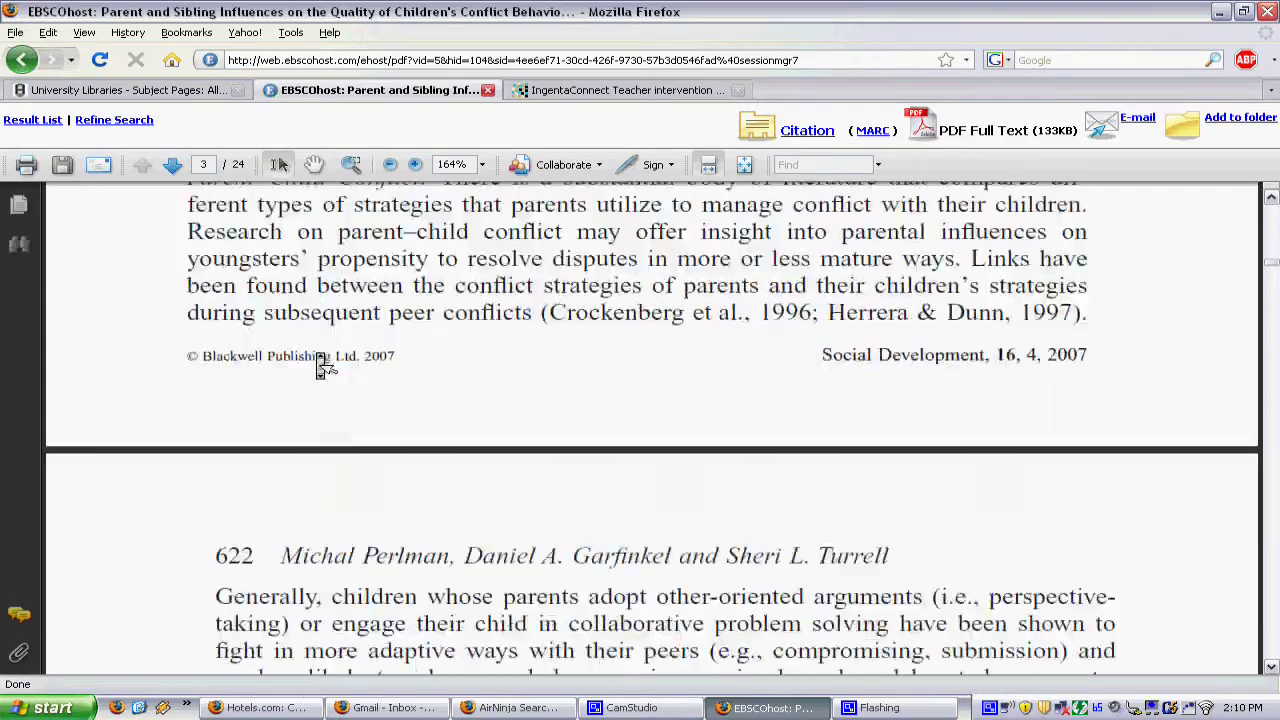
{"action": "scroll", "coordinate": [322, 366], "scroll_direction": "down", "scroll_amount": 15}
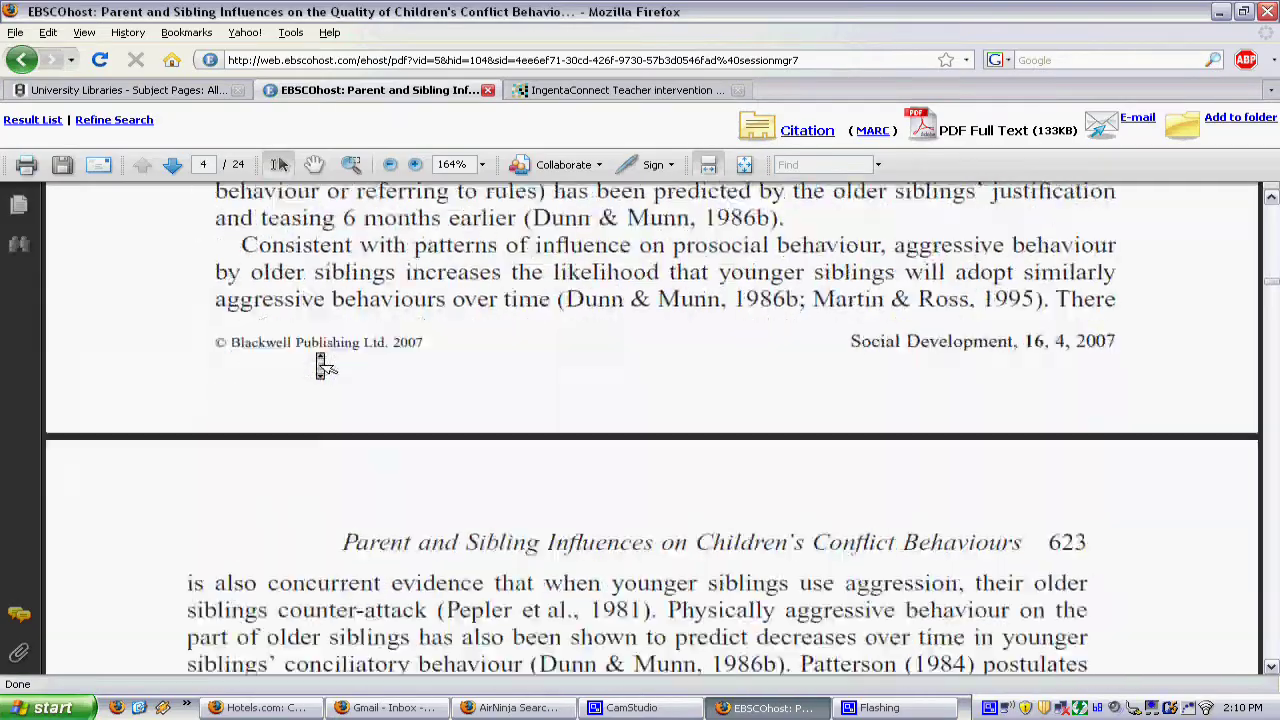
{"action": "scroll", "coordinate": [322, 366], "scroll_direction": "down", "scroll_amount": 15}
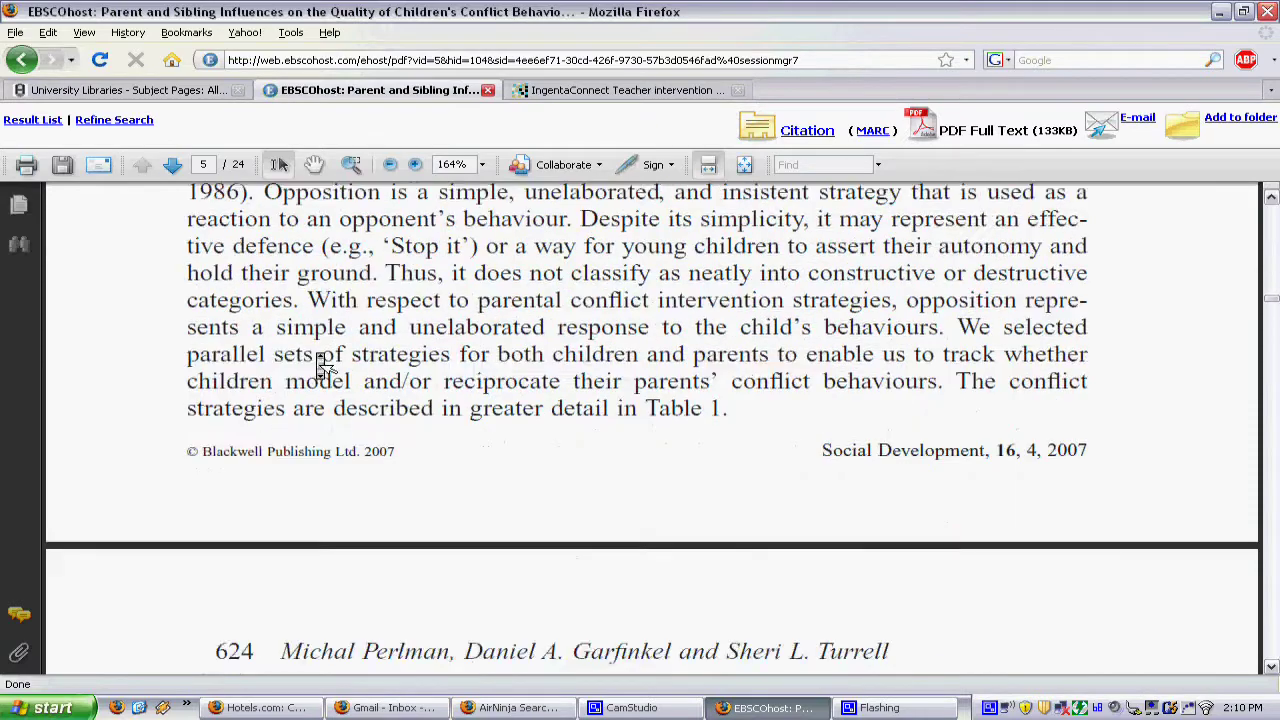
{"action": "scroll", "coordinate": [322, 364], "scroll_direction": "down", "scroll_amount": 15}
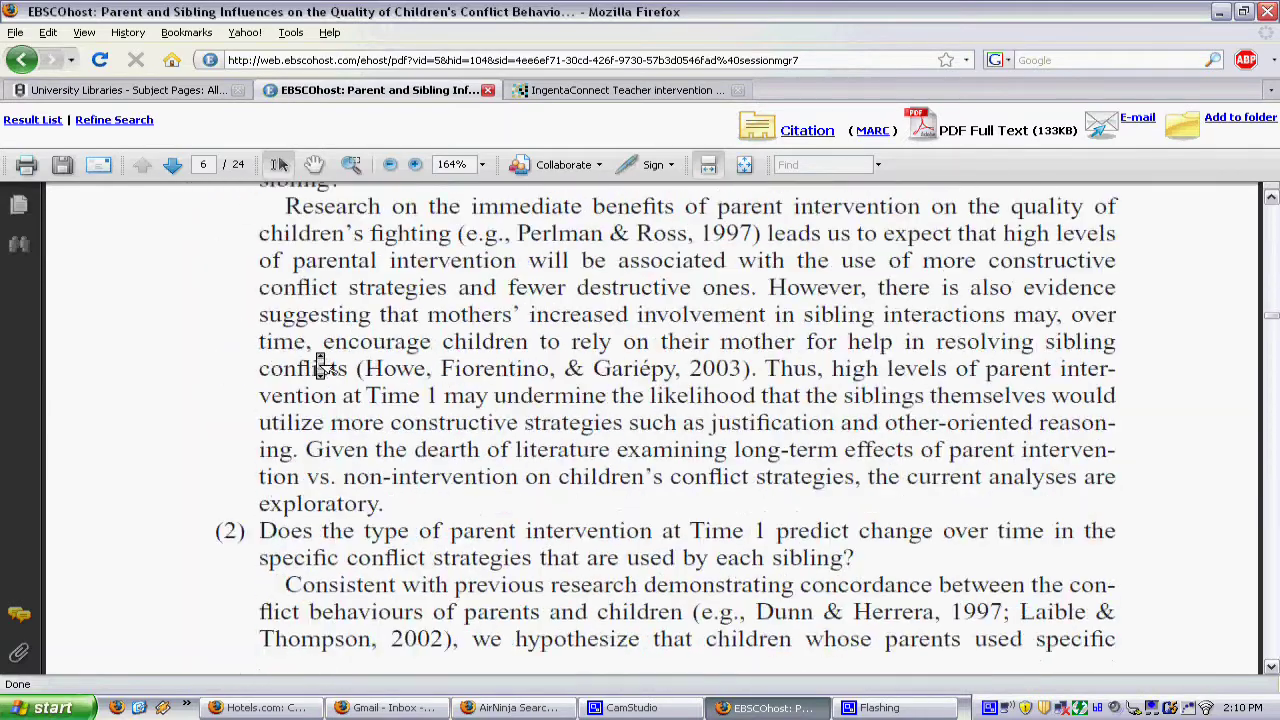
{"action": "scroll", "coordinate": [322, 366], "scroll_direction": "down", "scroll_amount": 15}
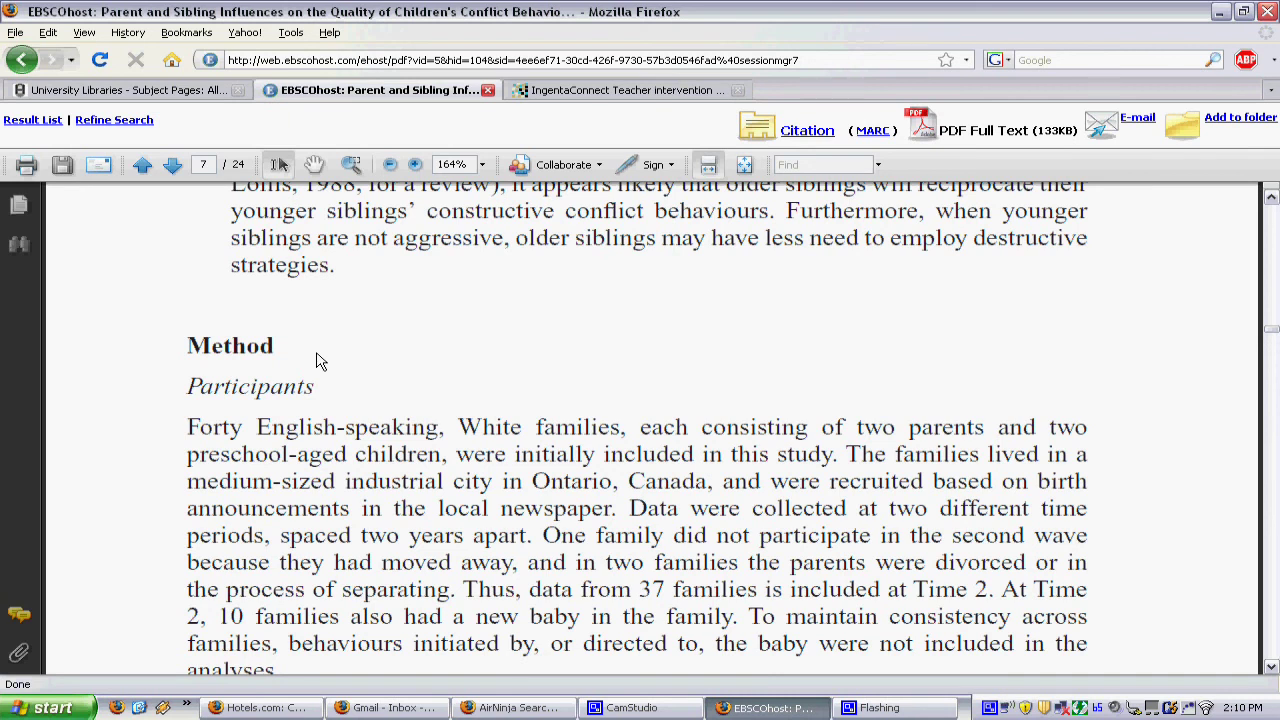
- Read from page 7 through the participants, results and regression tables to the Discussion on page 17
{"action": "scroll", "coordinate": [320, 362], "scroll_direction": "down", "scroll_amount": 12}
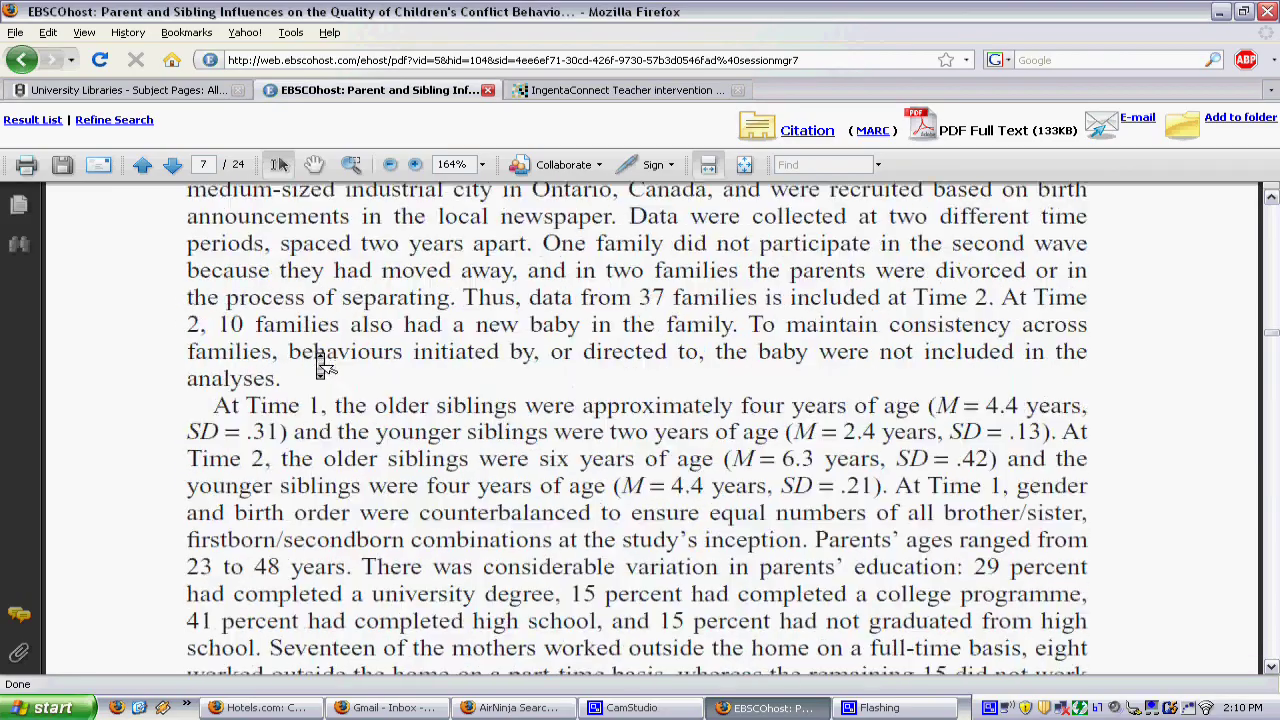
{"action": "scroll", "coordinate": [322, 366], "scroll_direction": "down", "scroll_amount": 20}
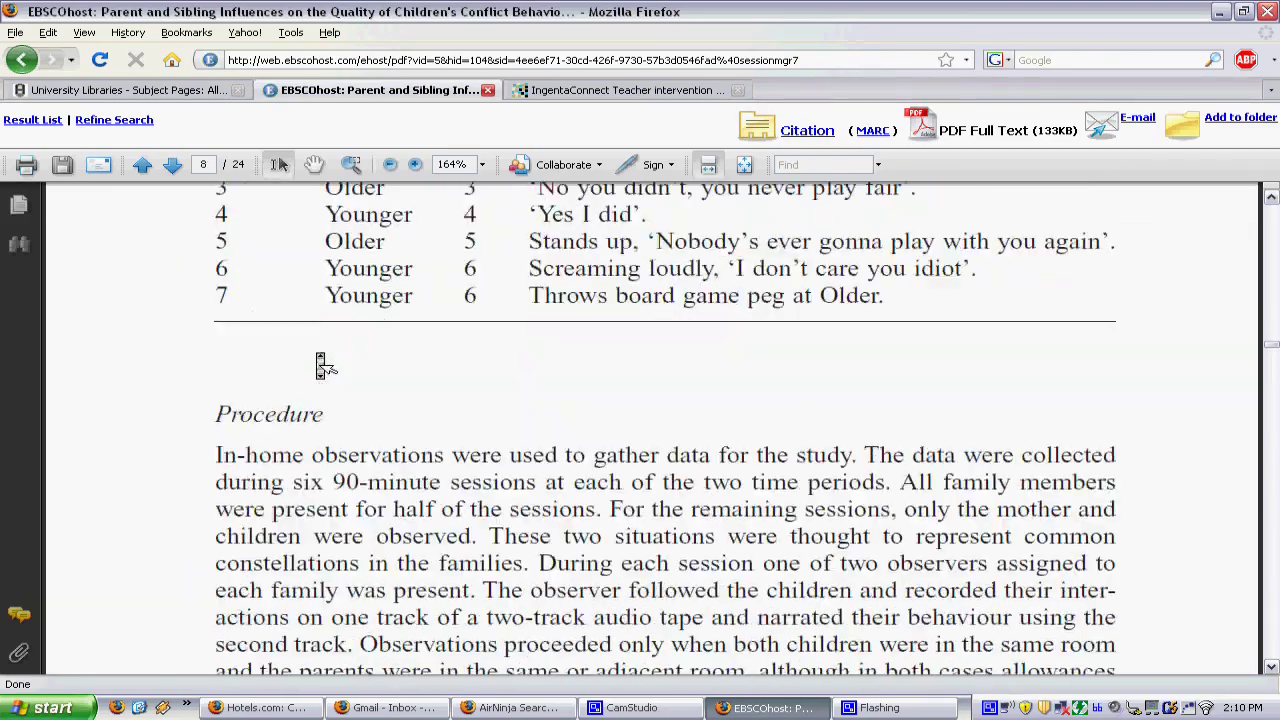
{"action": "scroll", "coordinate": [322, 366], "scroll_direction": "down", "scroll_amount": 20}
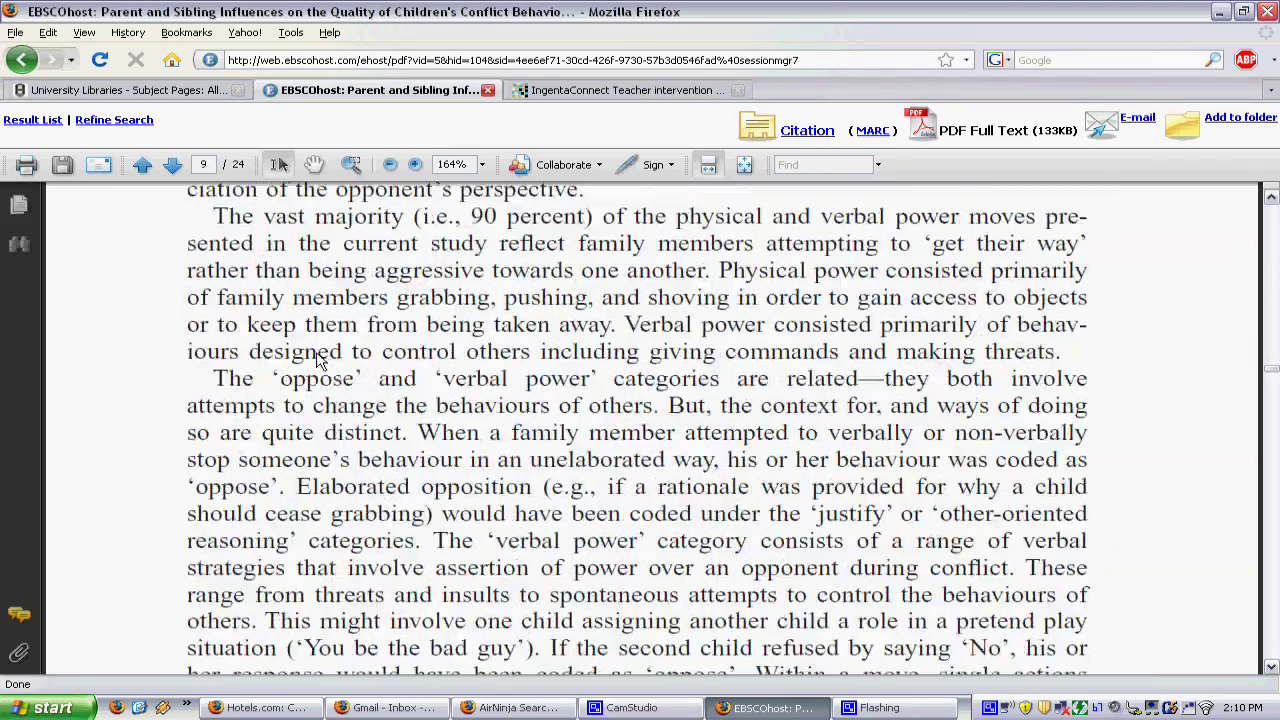
{"action": "scroll", "coordinate": [322, 362], "scroll_direction": "down", "scroll_amount": 1}
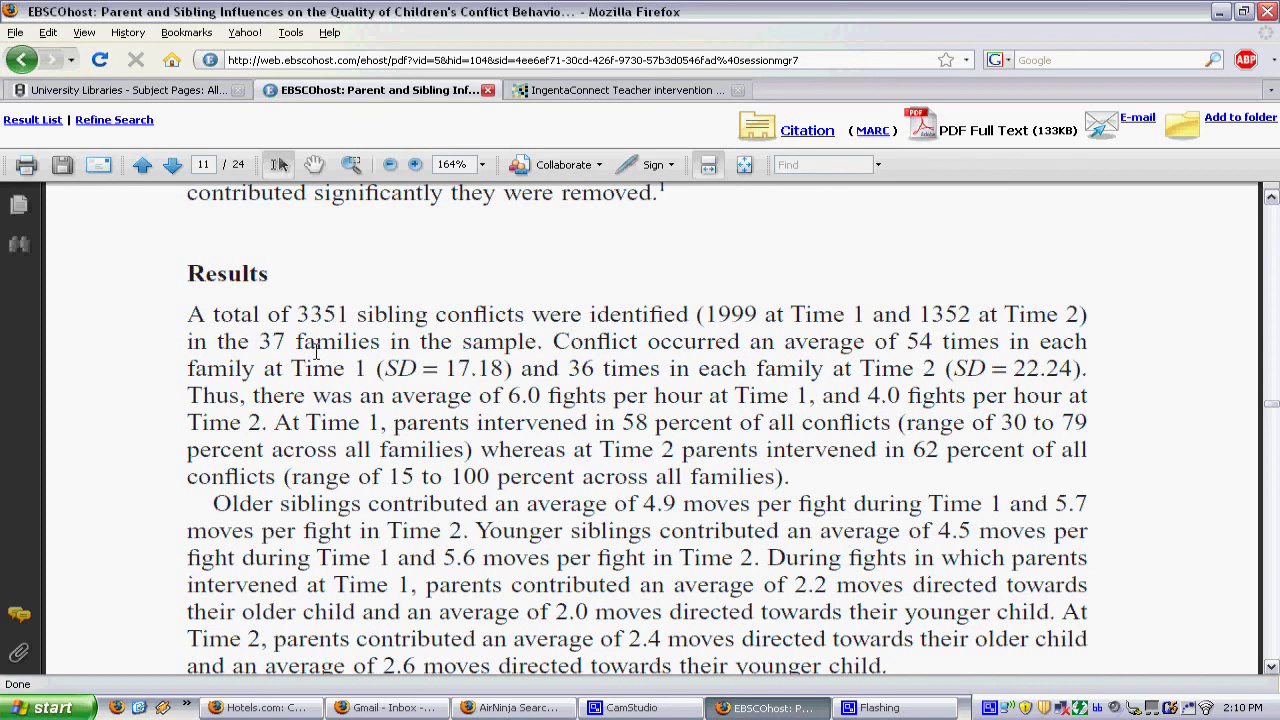
{"action": "scroll", "coordinate": [317, 350], "scroll_direction": "down", "scroll_amount": 15}
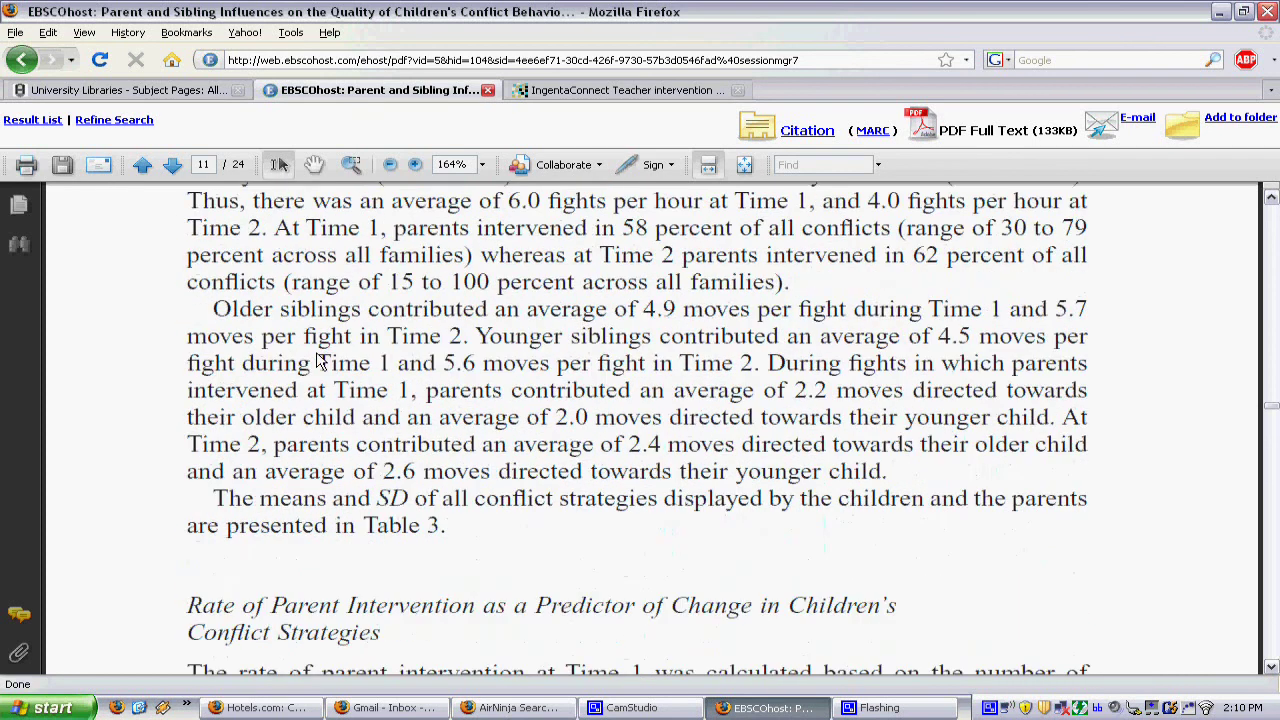
{"action": "scroll", "coordinate": [317, 360], "scroll_direction": "down", "scroll_amount": 15}
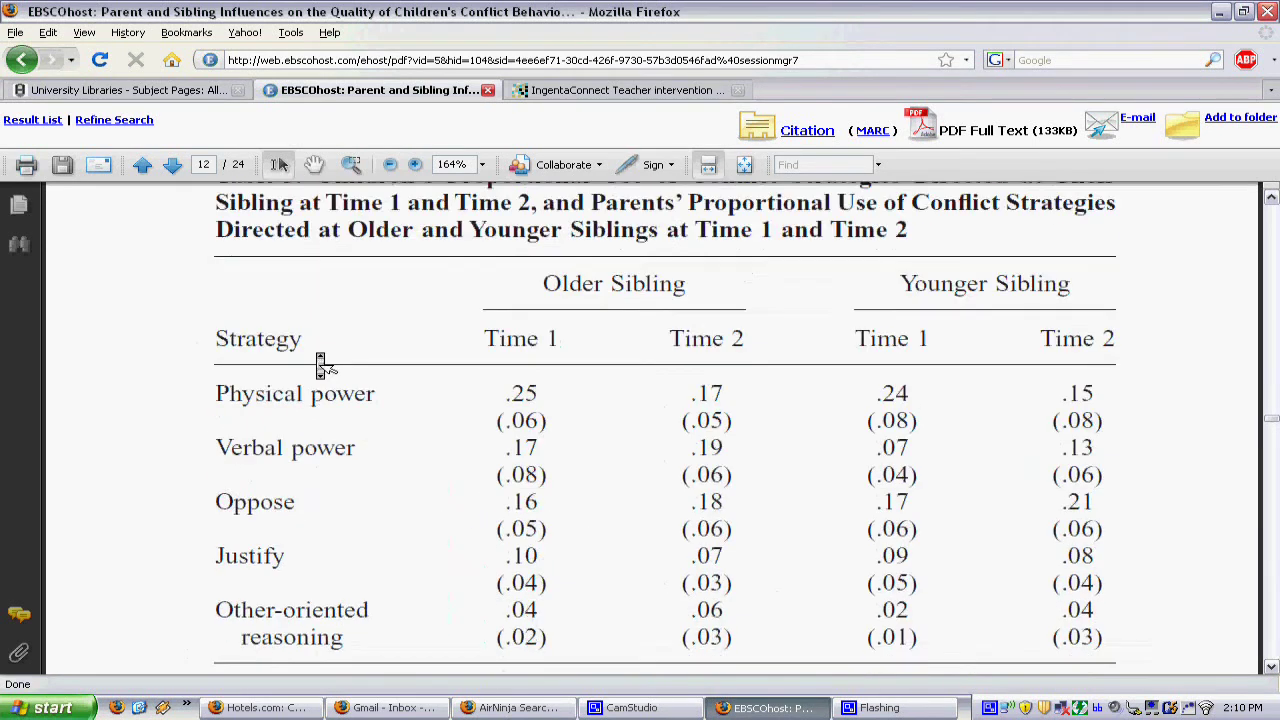
{"action": "scroll", "coordinate": [317, 362], "scroll_direction": "down", "scroll_amount": 15}
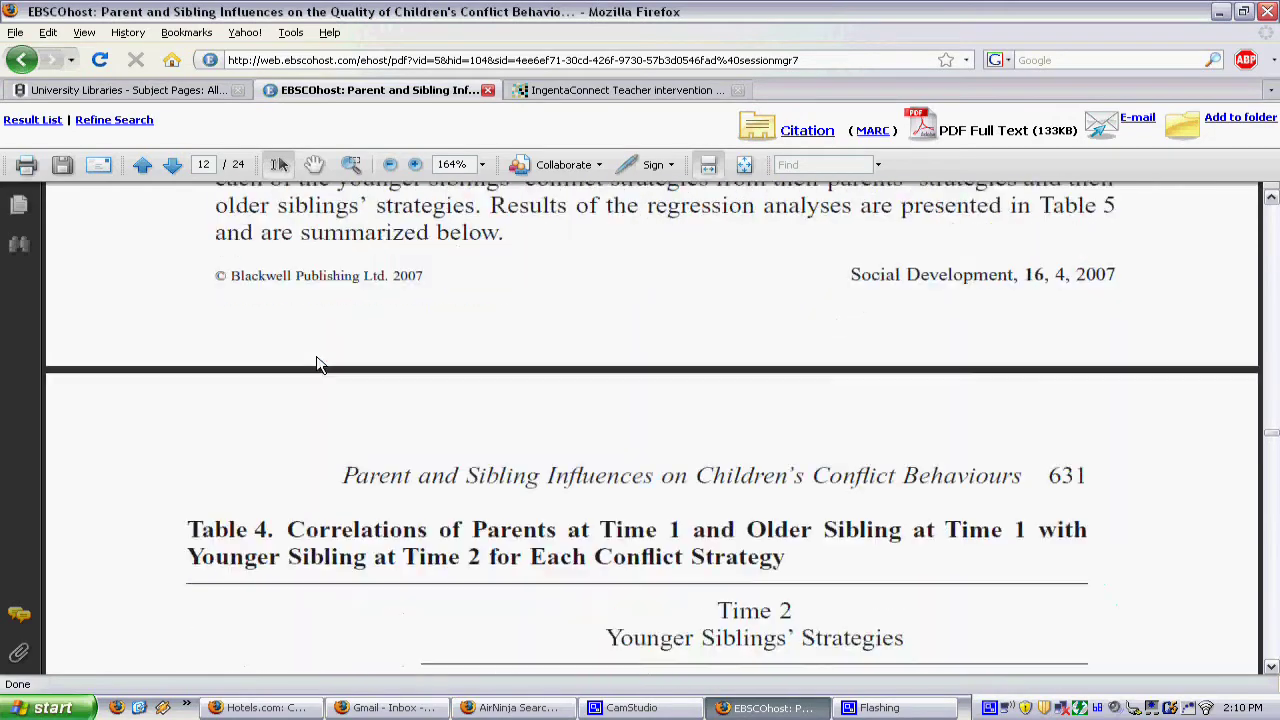
{"action": "scroll", "coordinate": [317, 369], "scroll_direction": "down", "scroll_amount": 15}
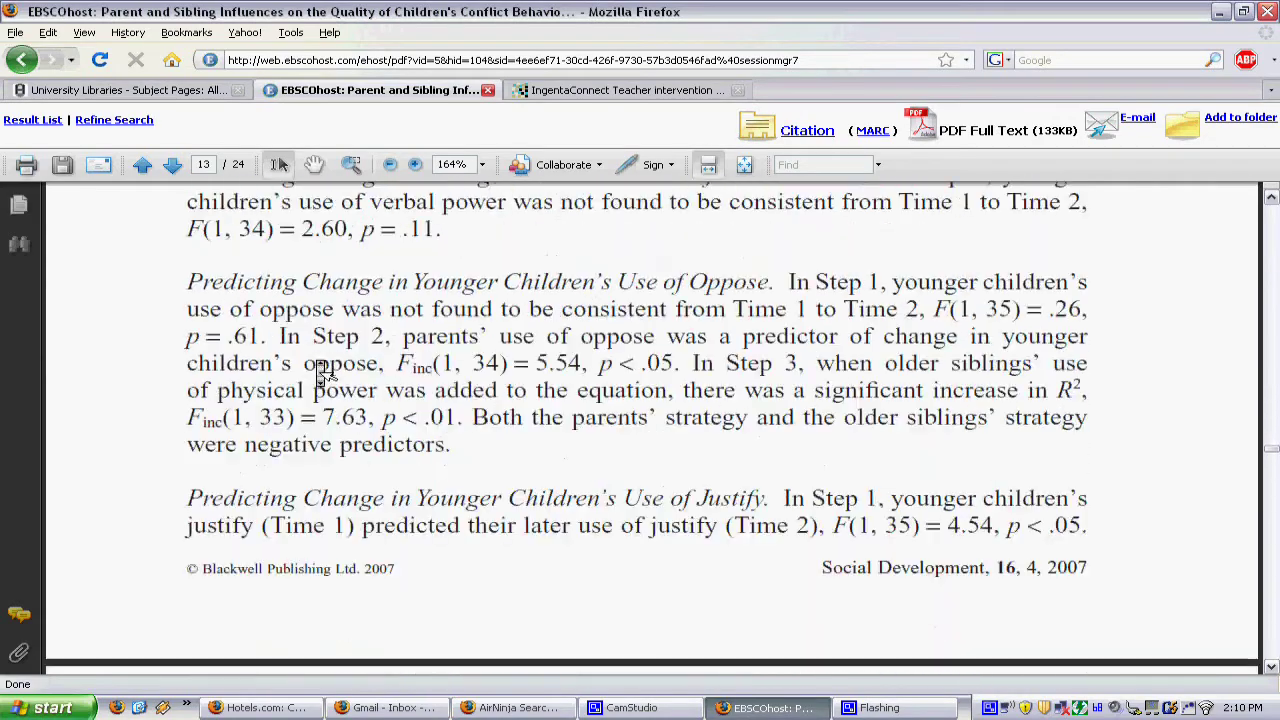
{"action": "scroll", "coordinate": [317, 369], "scroll_direction": "down", "scroll_amount": 15}
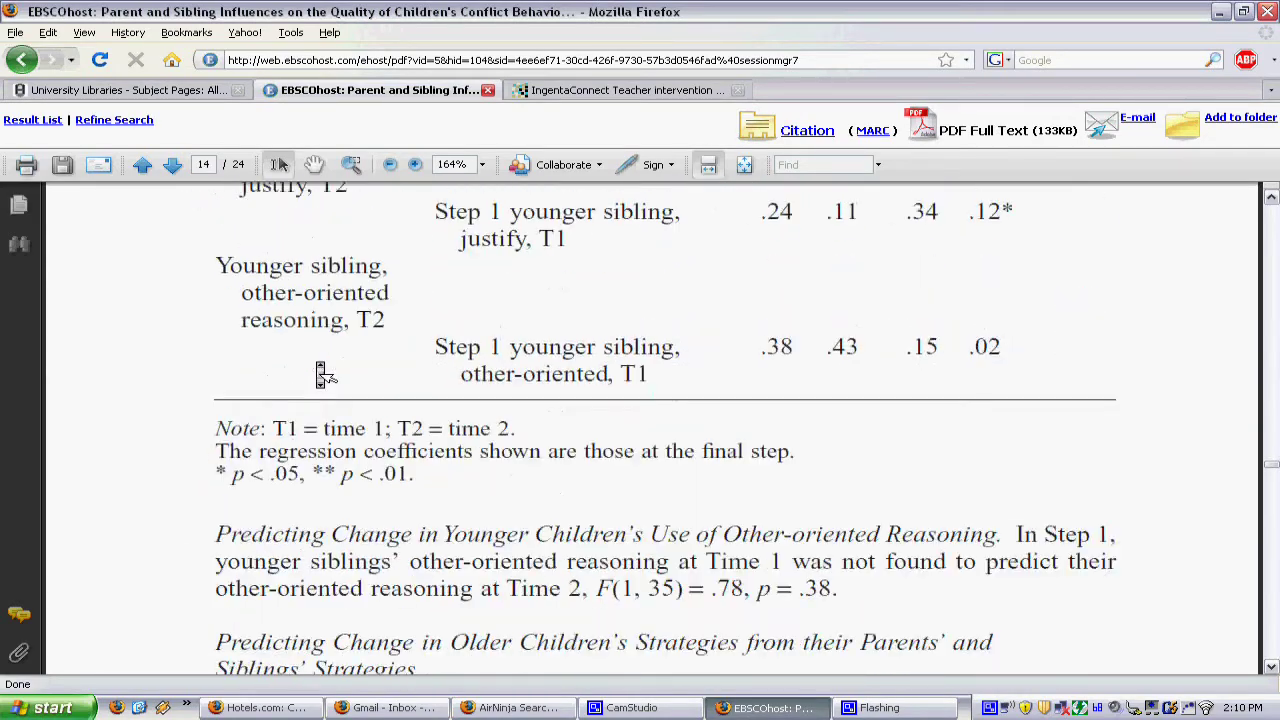
{"action": "scroll", "coordinate": [317, 369], "scroll_direction": "down", "scroll_amount": 15}
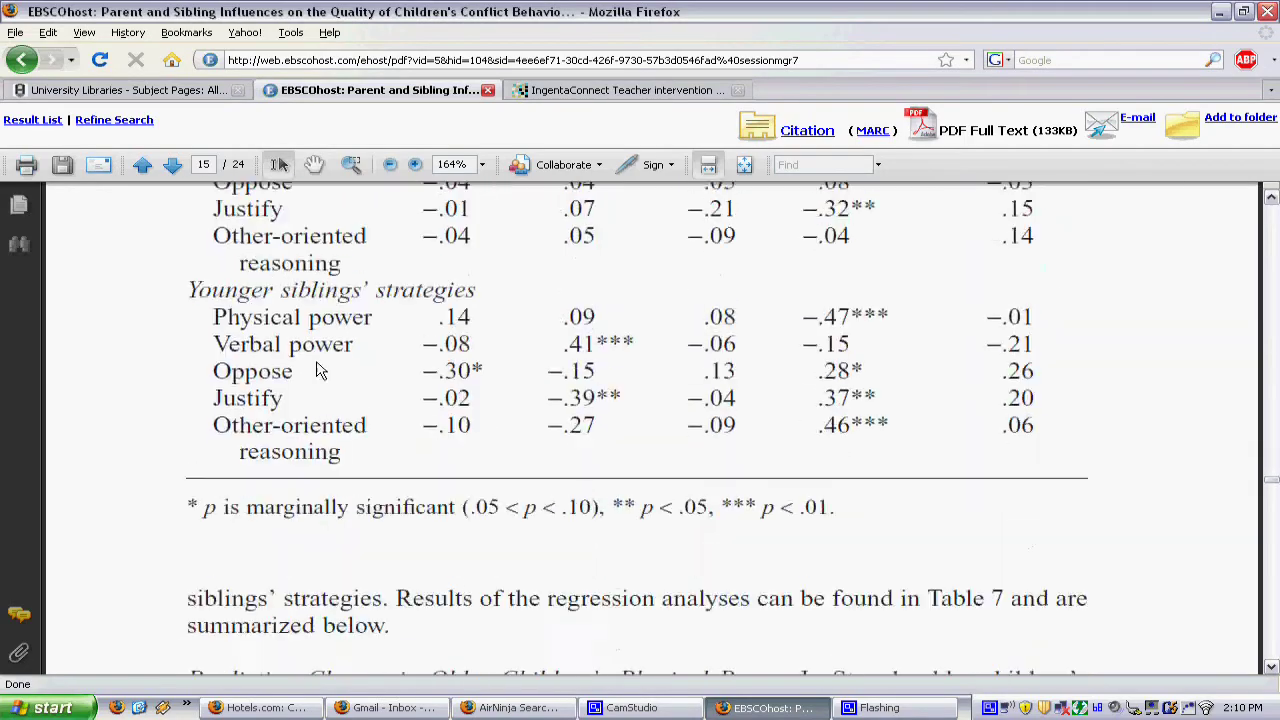
{"action": "scroll", "coordinate": [321, 375], "scroll_direction": "down", "scroll_amount": 15}
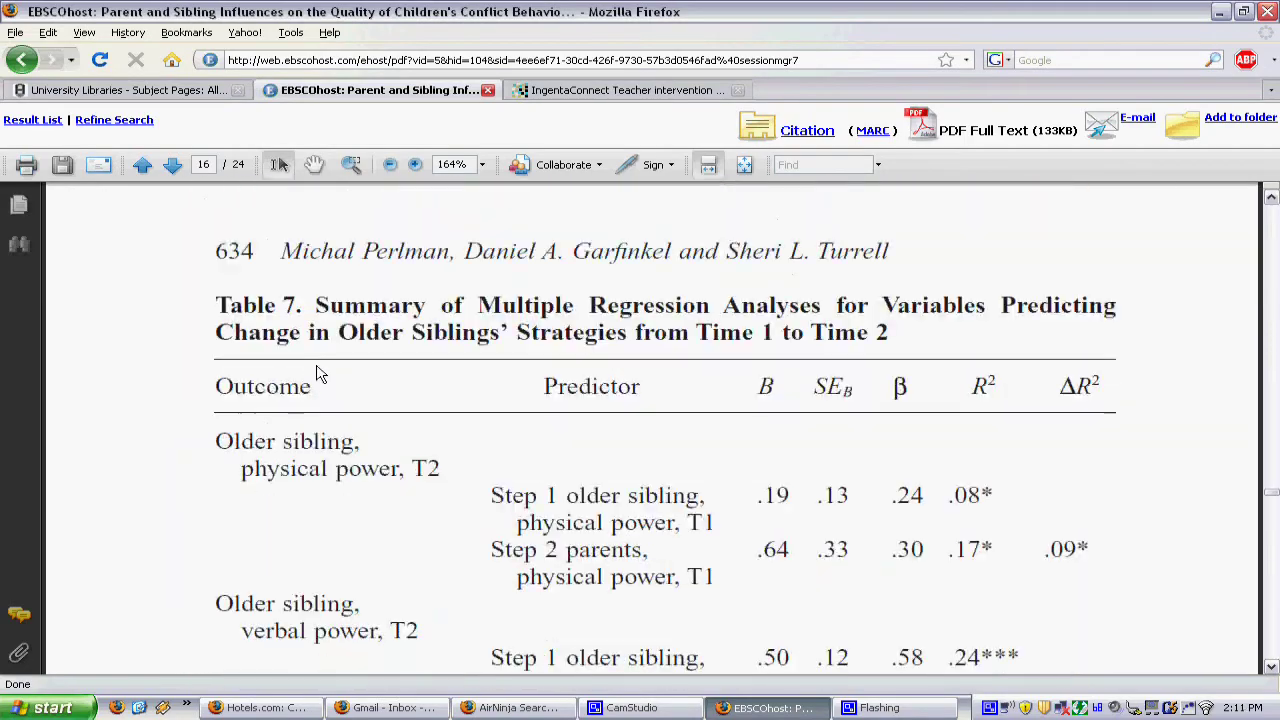
{"action": "scroll", "coordinate": [321, 375], "scroll_direction": "down", "scroll_amount": 8}
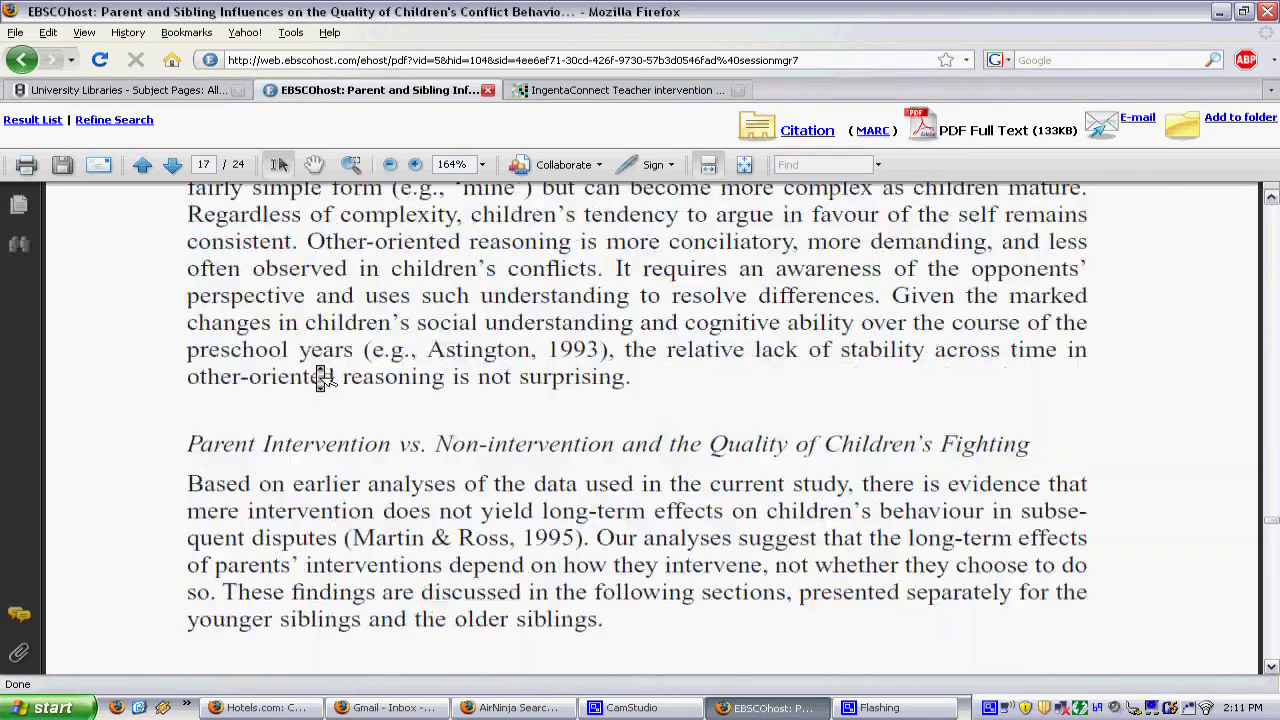
{"action": "scroll", "coordinate": [321, 375], "scroll_direction": "up", "scroll_amount": 6}
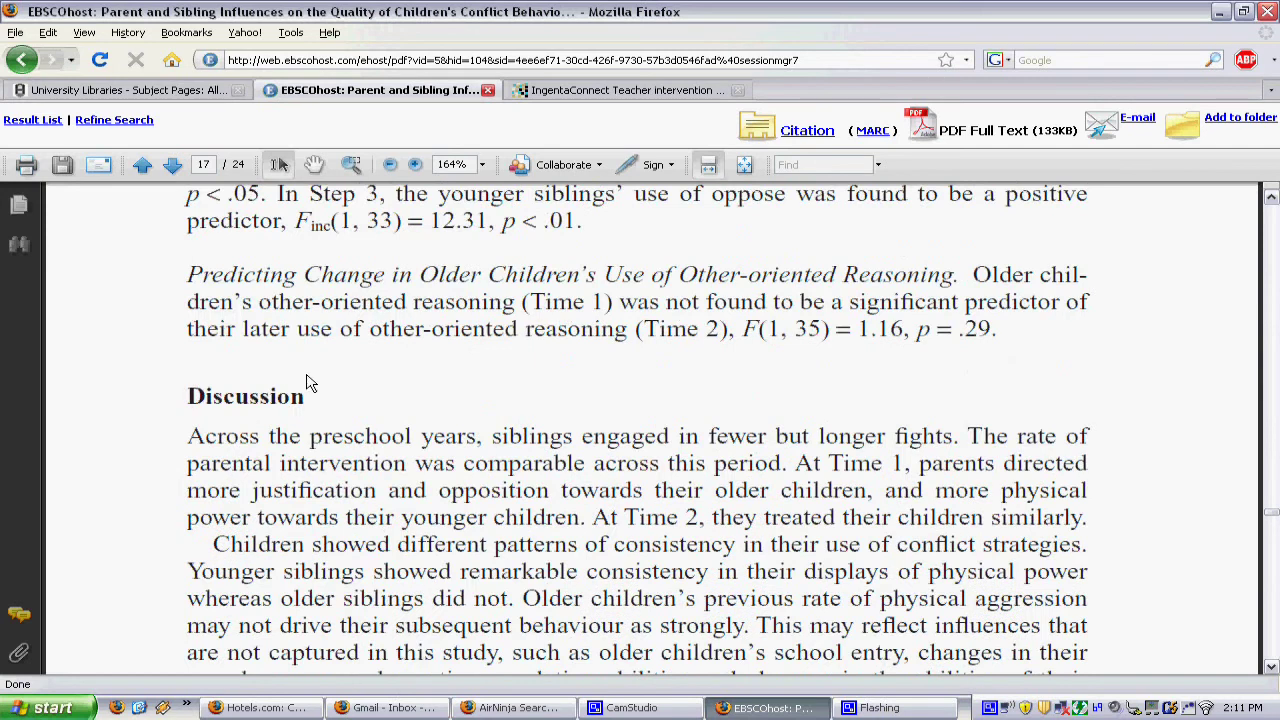